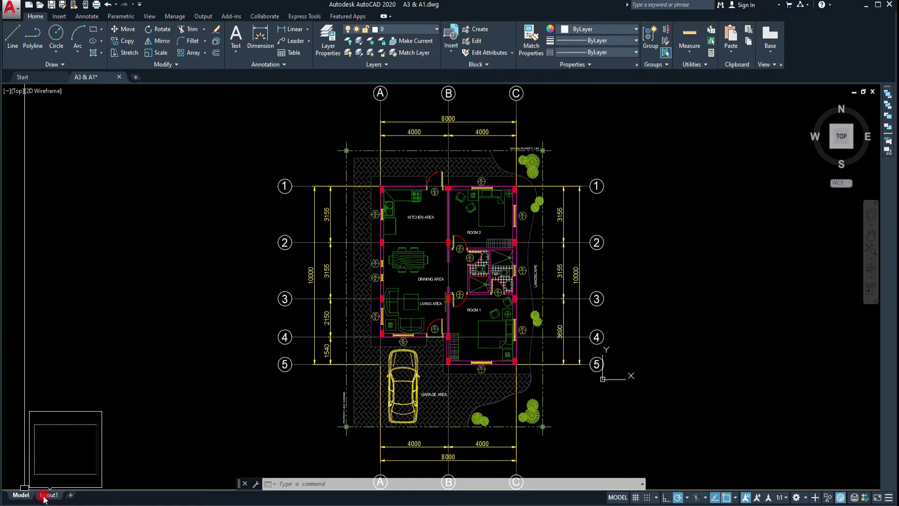
# - Switch to the layout1 tab showing the A4, A3 and A1 sheets with their 1:100 viewports
pyautogui.click(47, 495)
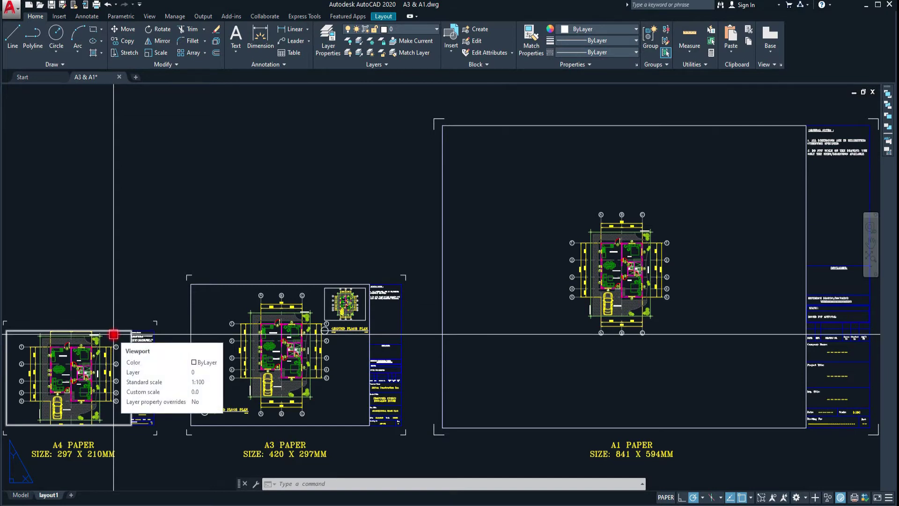
# - Delete the A4 sheet's floor plan viewport and start the MVIEW command
pyautogui.scroll(5, 400, 279)
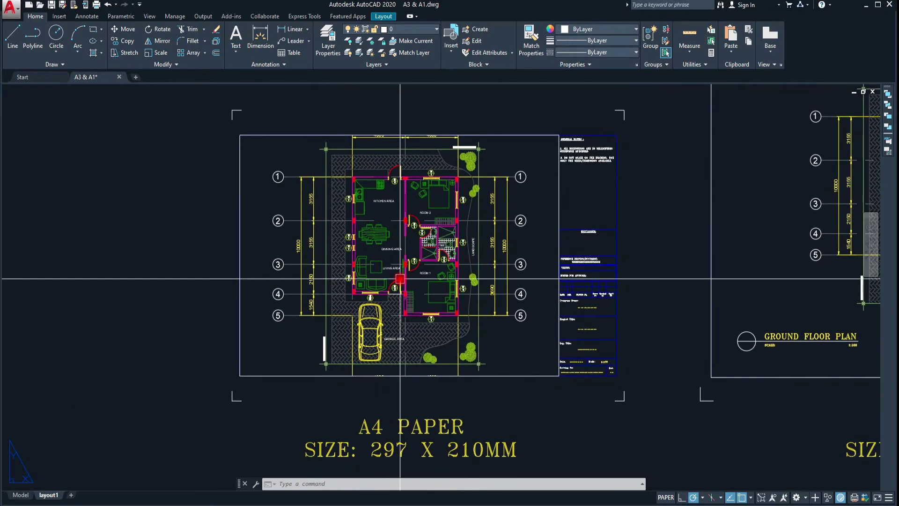
pyautogui.click(266, 137)
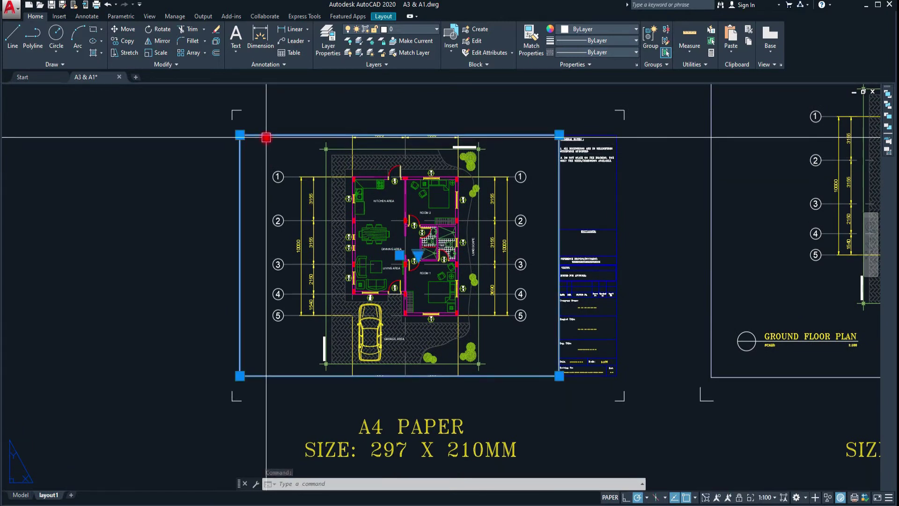
pyautogui.press('Delete')
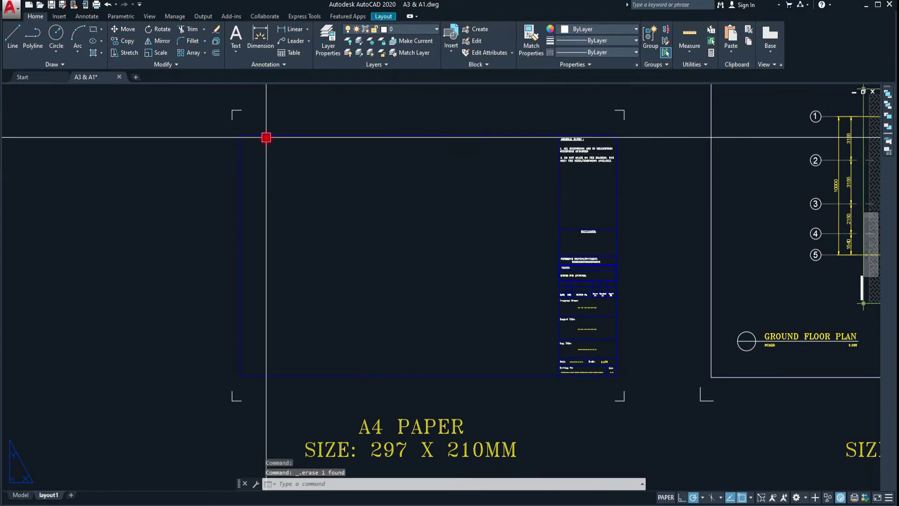
pyautogui.press('Escape')
pyautogui.write('M')
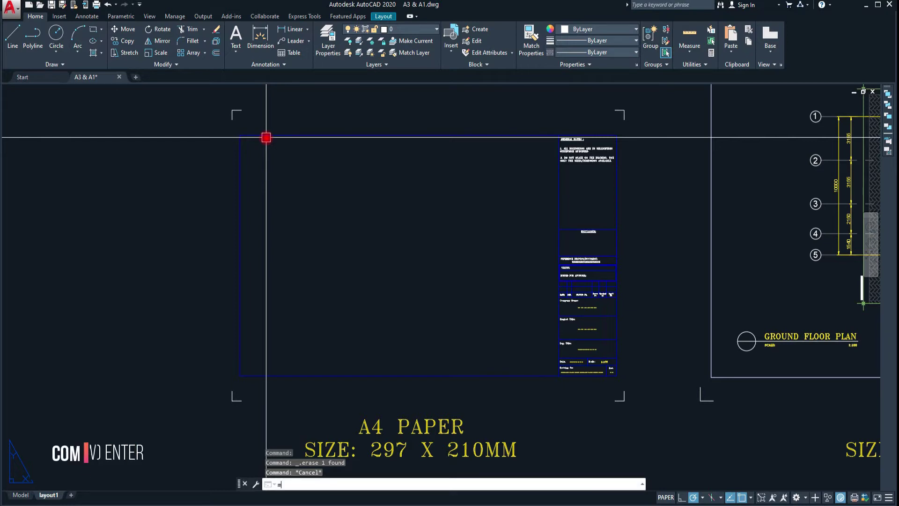
pyautogui.write('View')
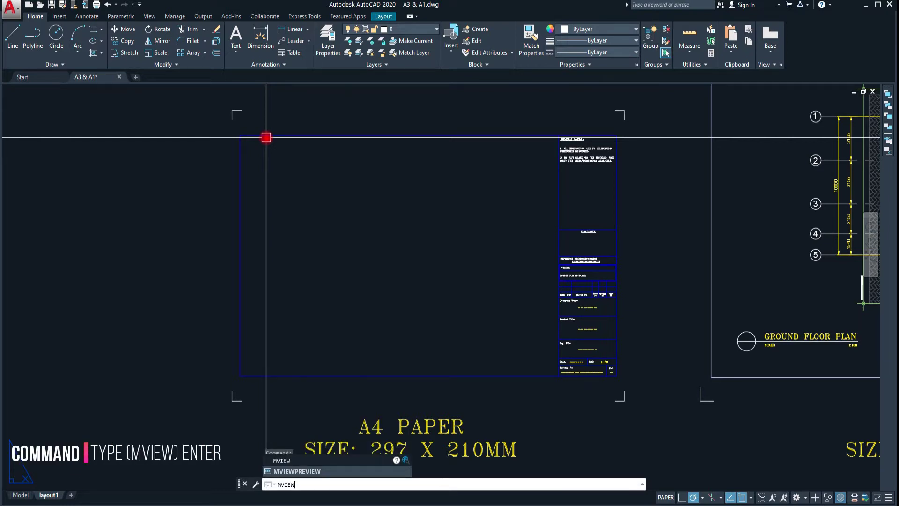
pyautogui.press('Return')
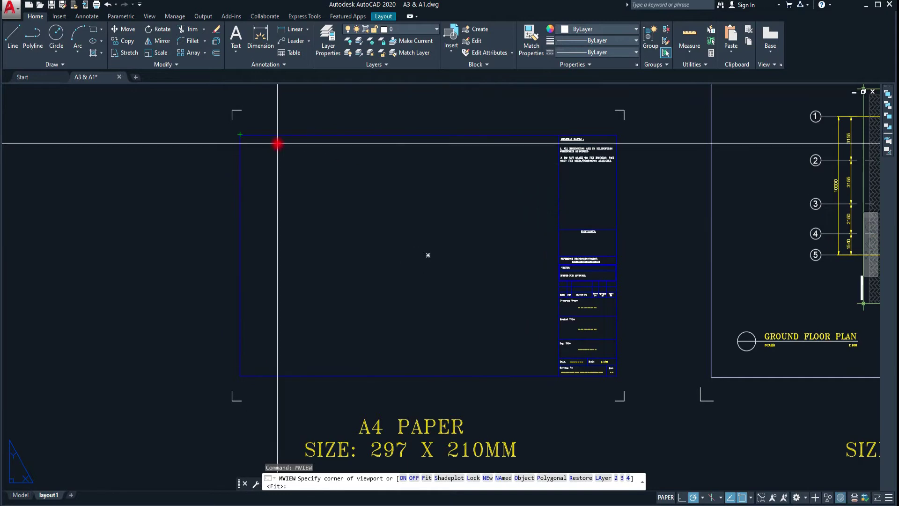
# - Draw a new viewport from the A4 paper's top-left corner to the title block edge, then select it
pyautogui.click(239, 135)
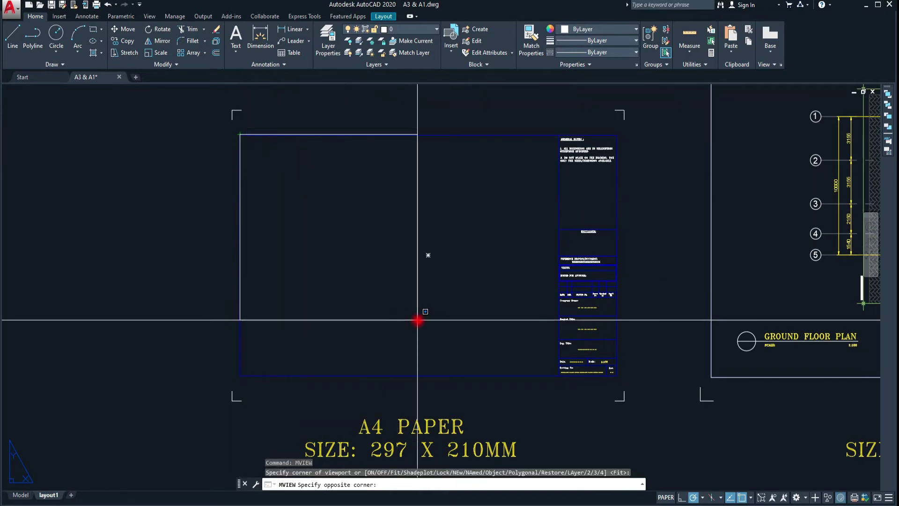
pyautogui.click(559, 376)
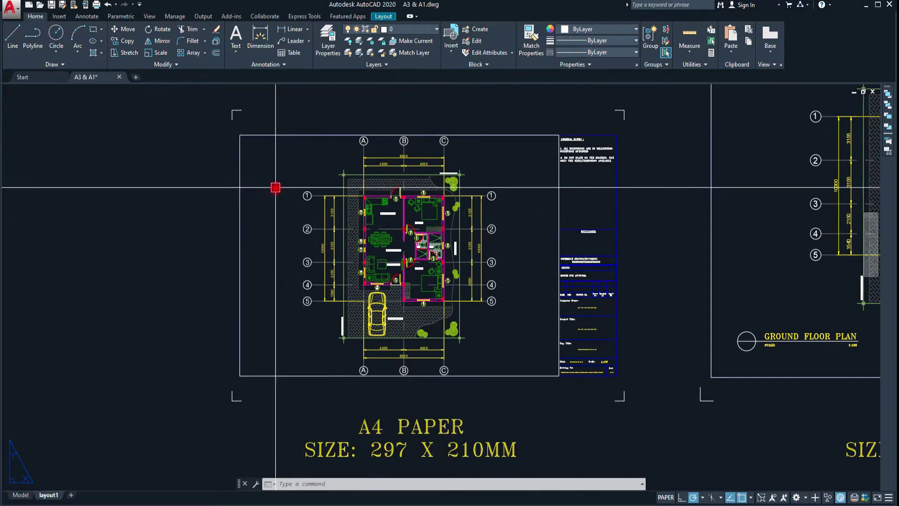
pyautogui.click(301, 135)
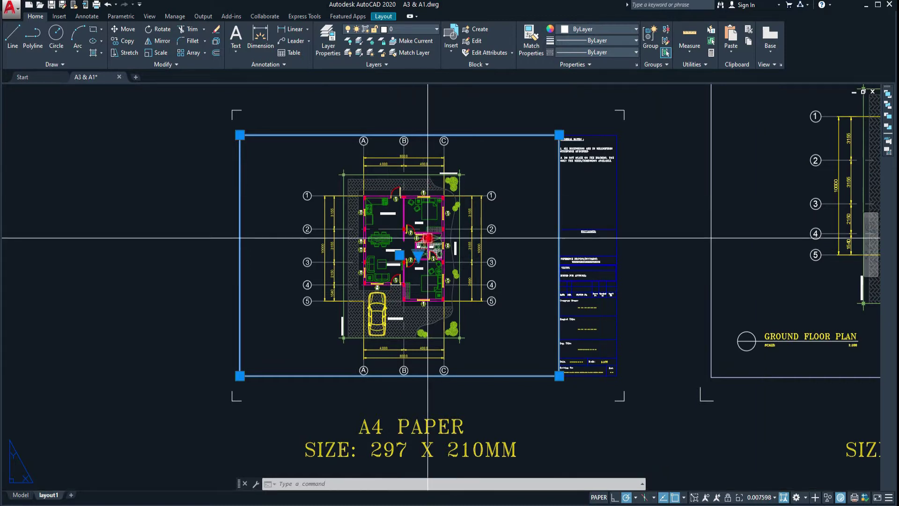
# - Set the A4 viewport scale to 1:100, then change it to 1:150
pyautogui.click(775, 498)
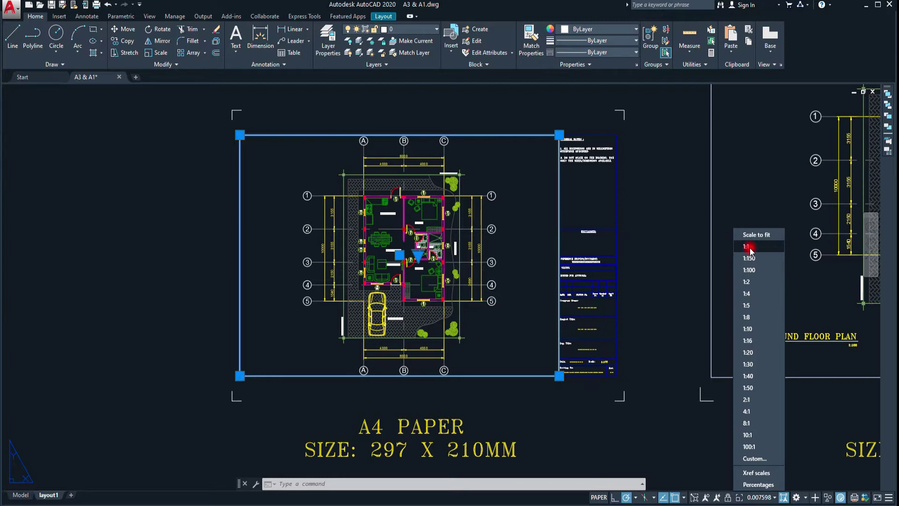
pyautogui.click(749, 267)
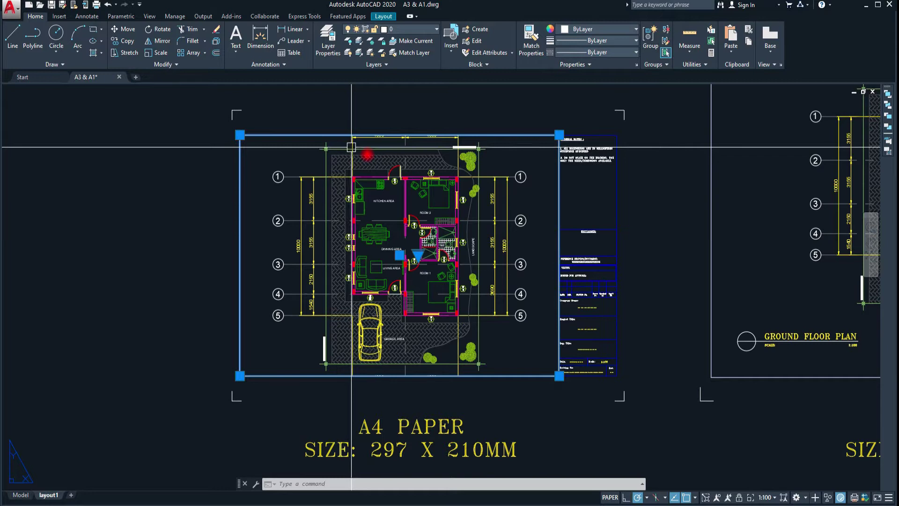
pyautogui.click(778, 497)
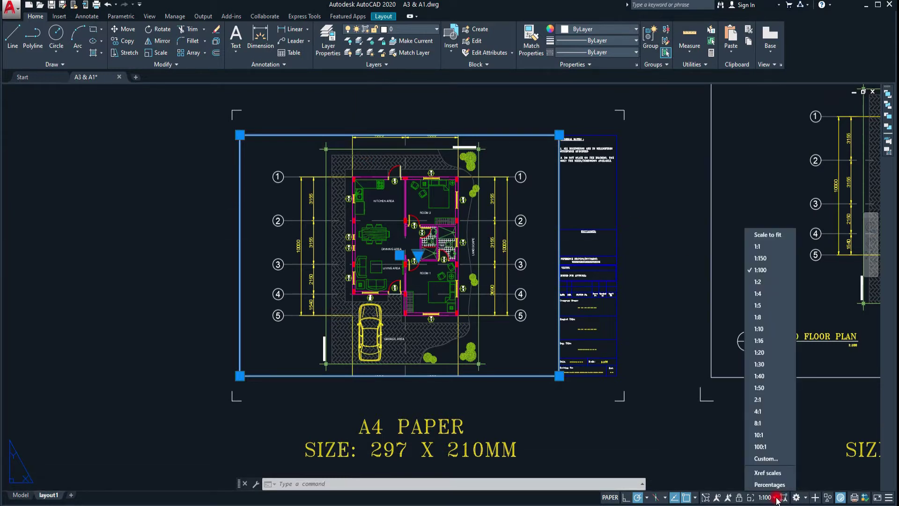
pyautogui.click(765, 259)
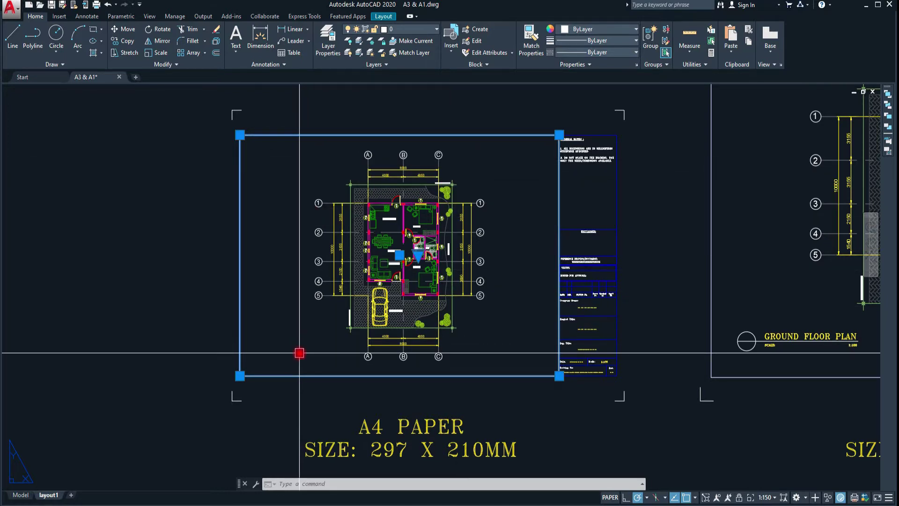
pyautogui.scroll(-2, 421, 340)
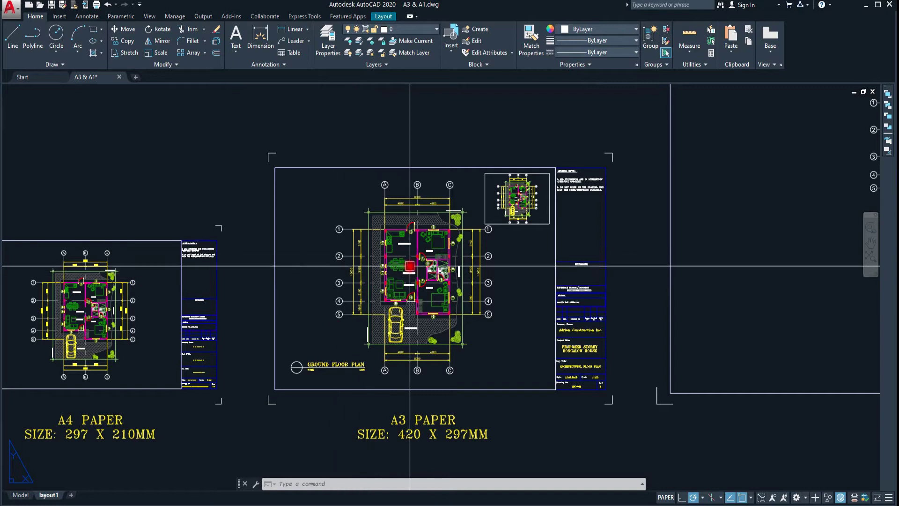
pyautogui.scroll(4, 515, 372)
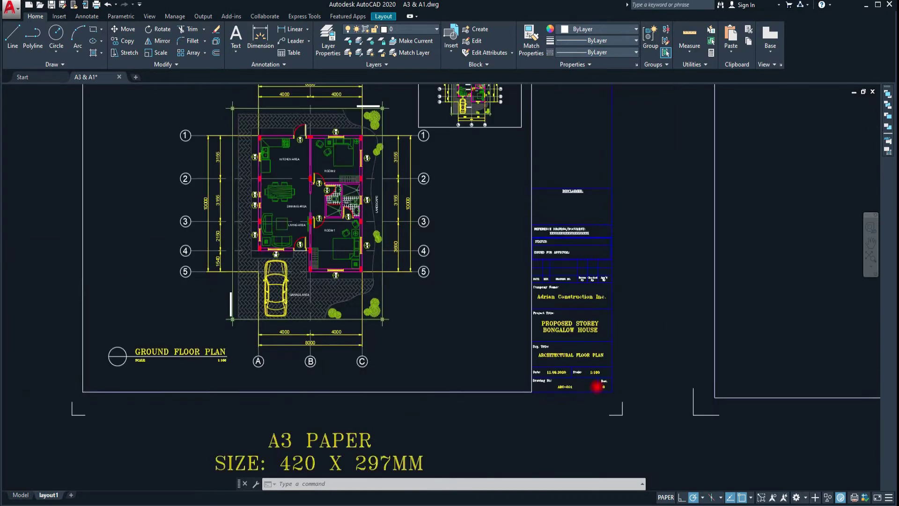
pyautogui.scroll(7, 595, 326)
pyautogui.scroll(-7, 420, 343)
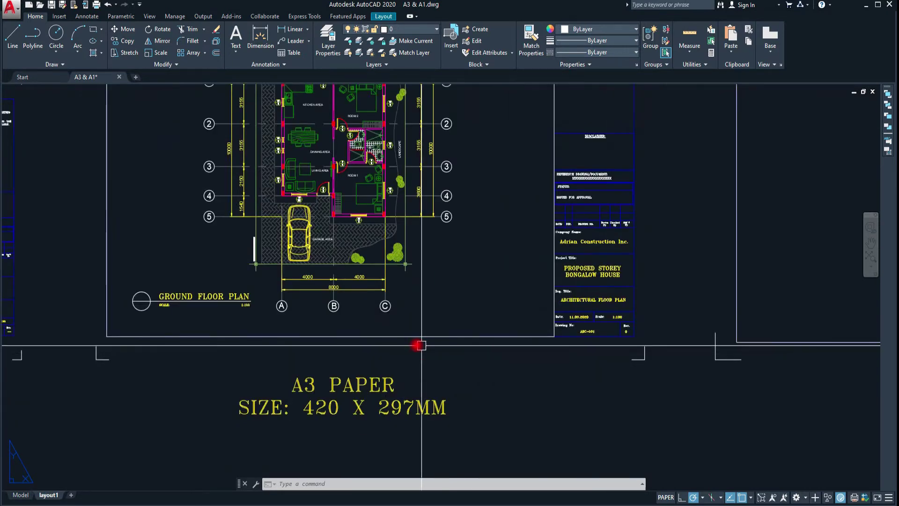
pyautogui.scroll(-3, 449, 351)
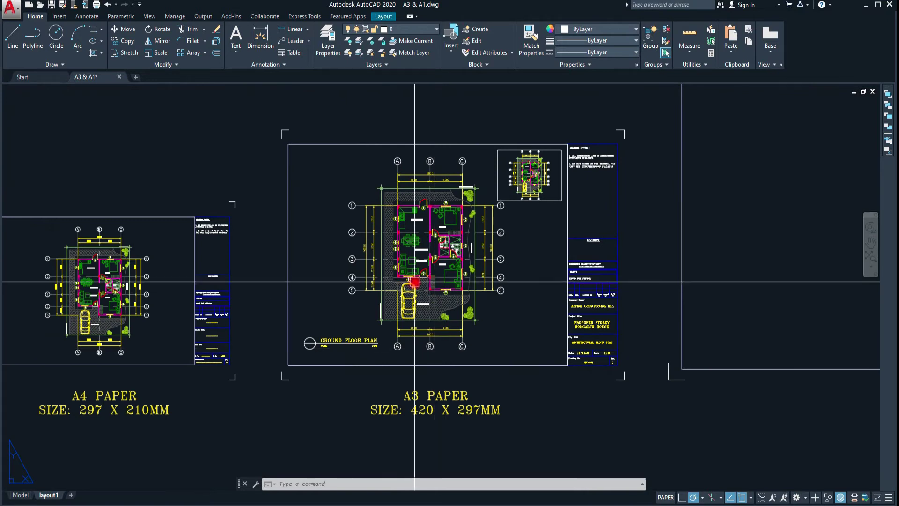
pyautogui.scroll(2, 225, 374)
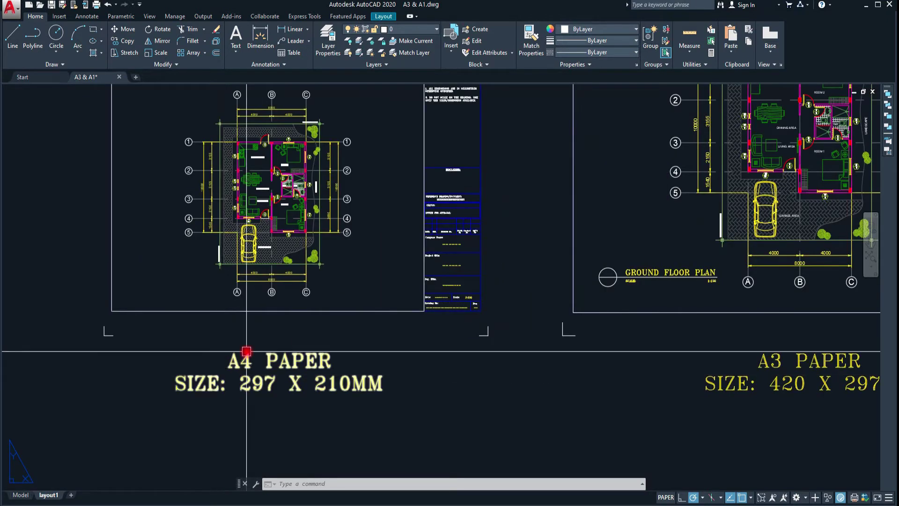
pyautogui.moveTo(256, 302); pyautogui.dragTo(255, 339, button='middle')
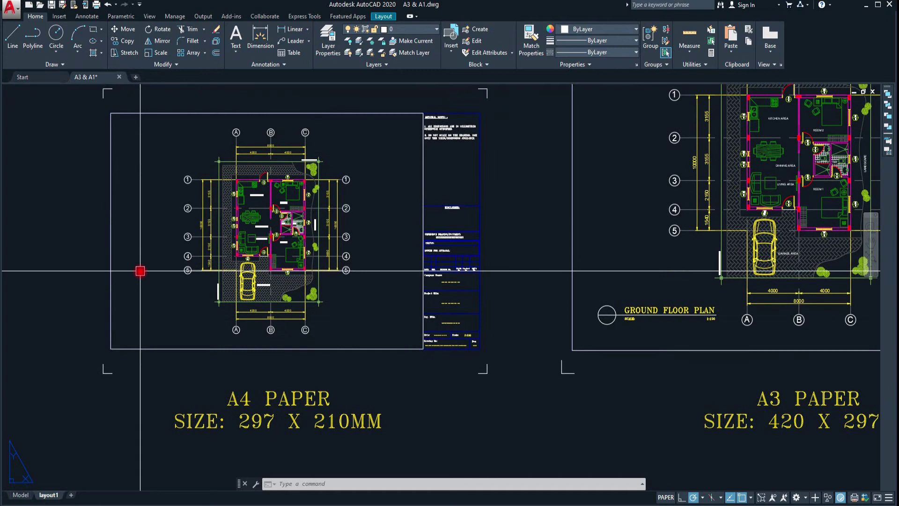
pyautogui.scroll(-3, 140, 271)
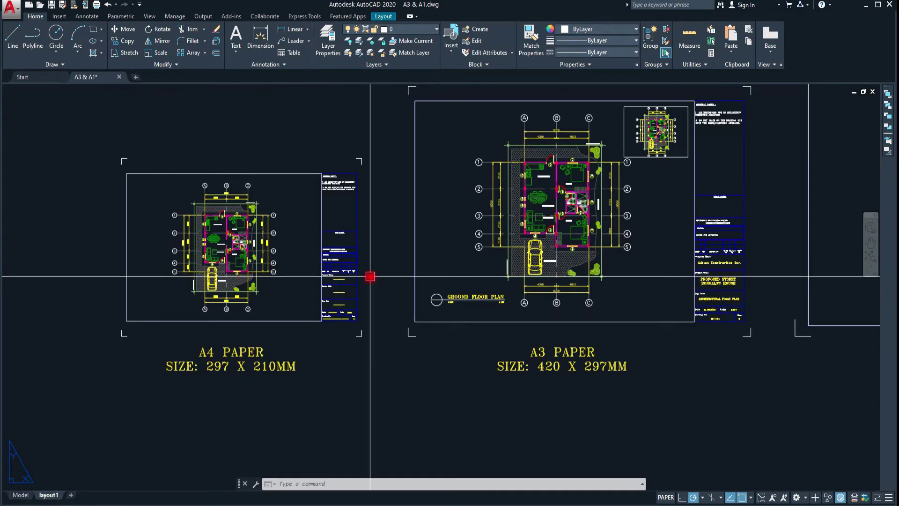
pyautogui.scroll(1, 369, 277)
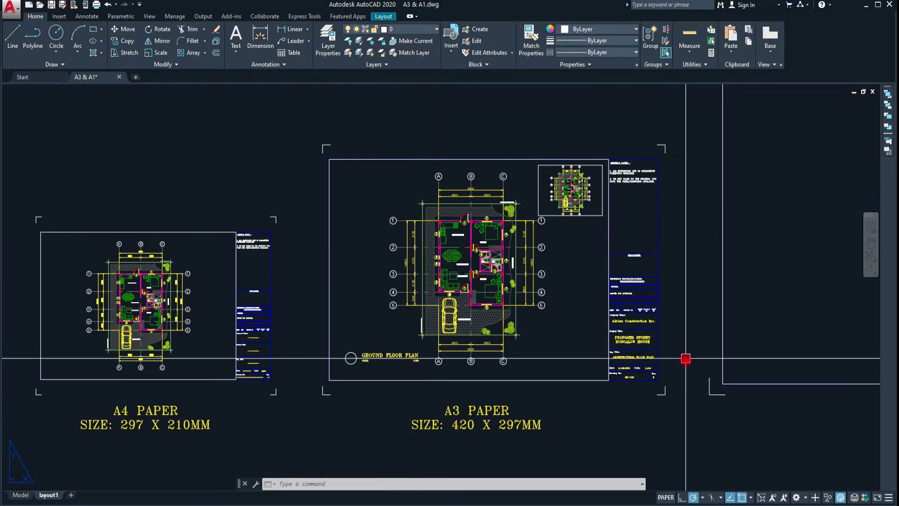
pyautogui.scroll(3, 490, 293)
pyautogui.scroll(2, 490, 293)
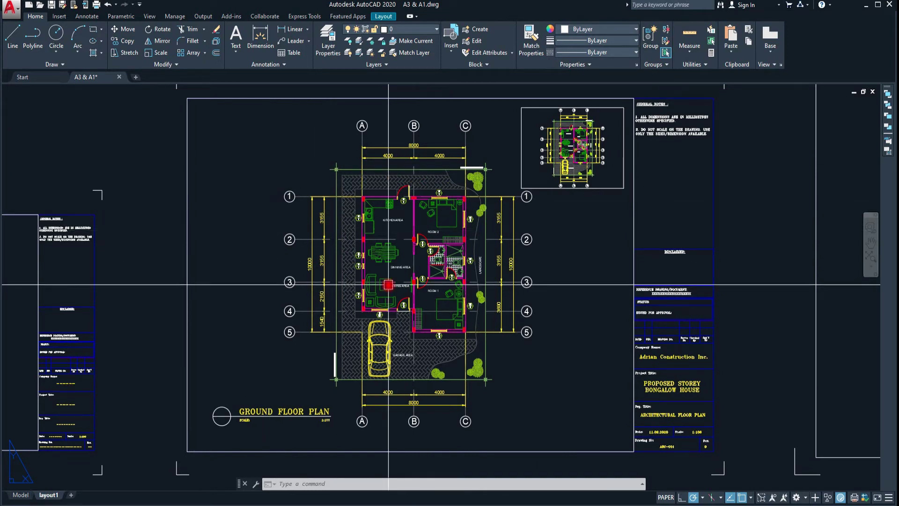
# - Look around the A3 sheet, then select the small key-plan viewport beside the general notes
pyautogui.scroll(1, 242, 429)
pyautogui.scroll(1, 201, 433)
pyautogui.moveTo(201, 433); pyautogui.dragTo(249, 392, button='middle')
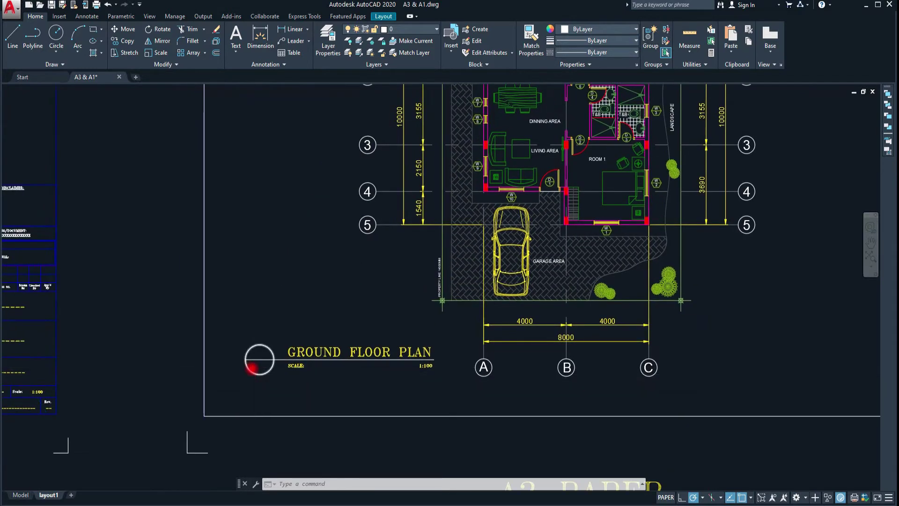
pyautogui.scroll(1, 252, 367)
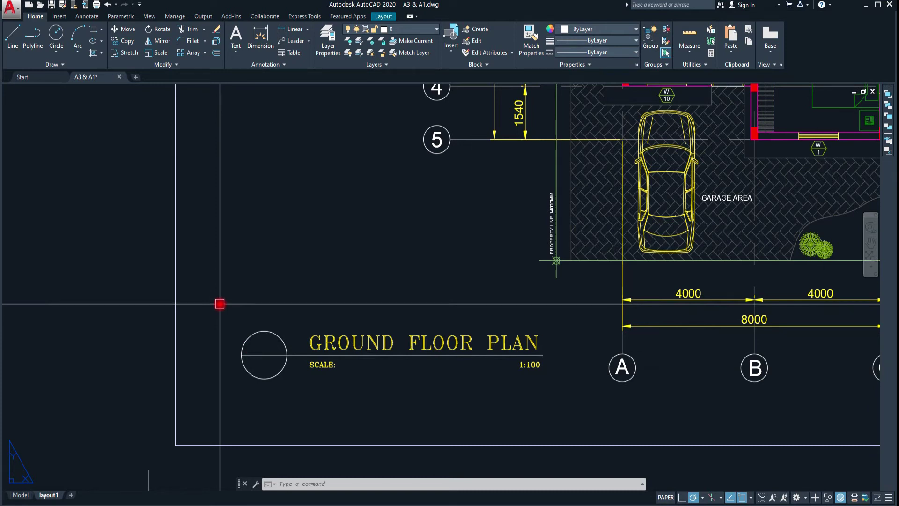
pyautogui.scroll(-2, 220, 304)
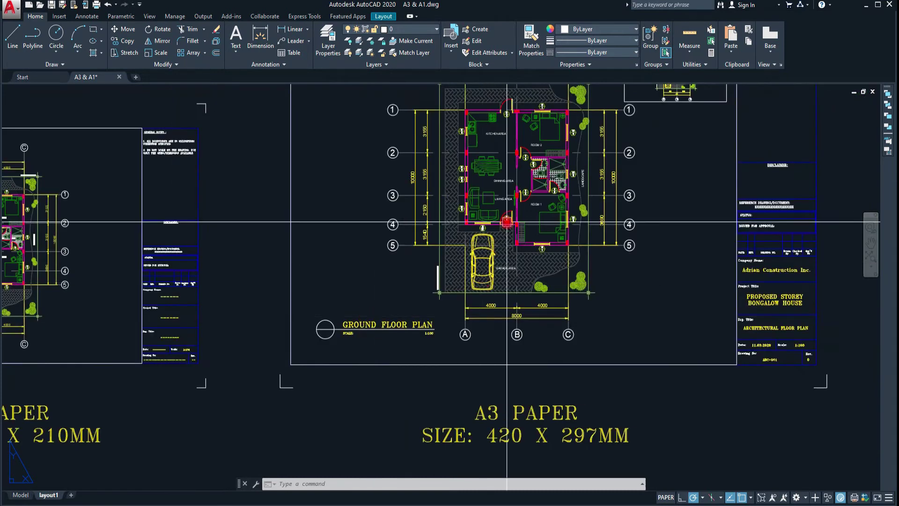
pyautogui.moveTo(391, 185); pyautogui.dragTo(475, 245, button='middle')
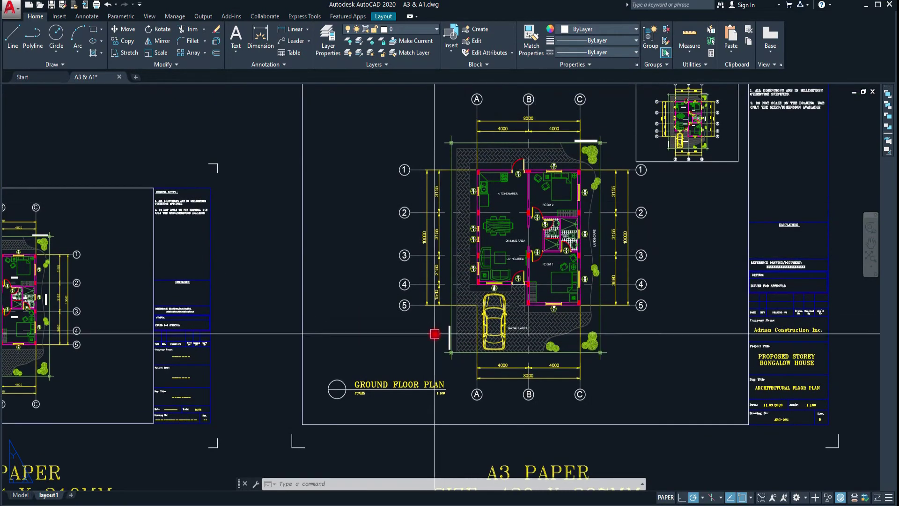
pyautogui.scroll(2, 390, 384)
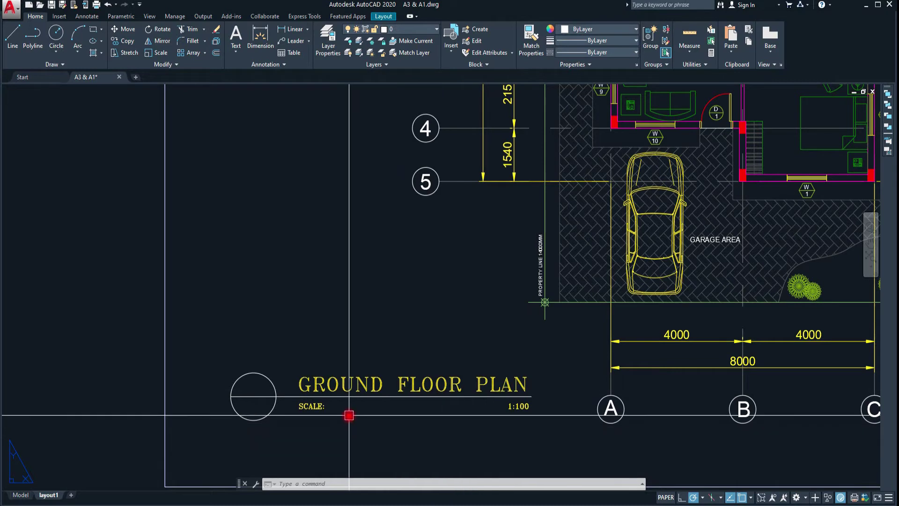
pyautogui.scroll(2, 341, 414)
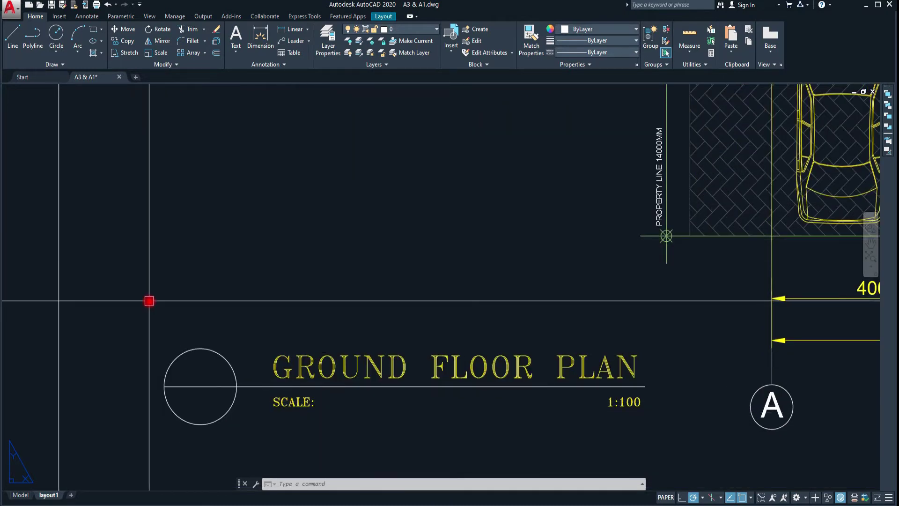
pyautogui.scroll(-2, 156, 307)
pyautogui.scroll(-2, 311, 377)
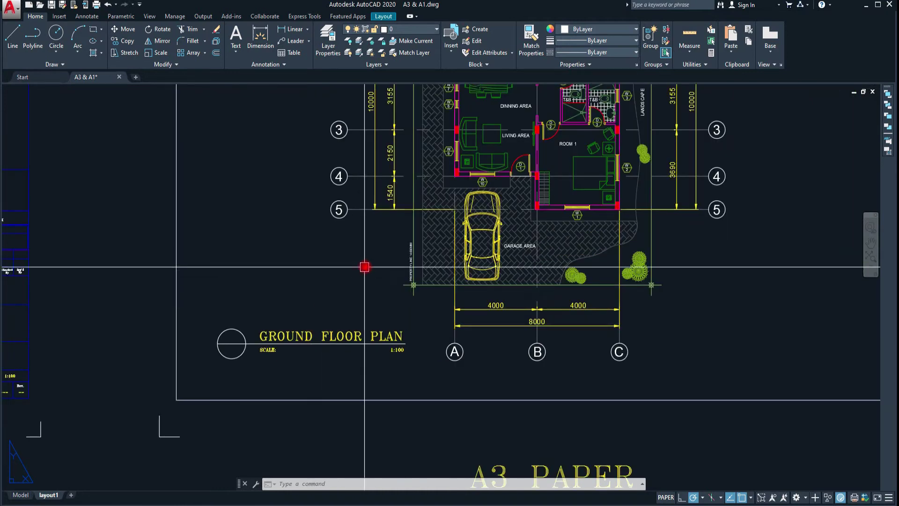
pyautogui.scroll(-2, 342, 327)
pyautogui.scroll(-2, 261, 263)
pyautogui.scroll(5, 521, 329)
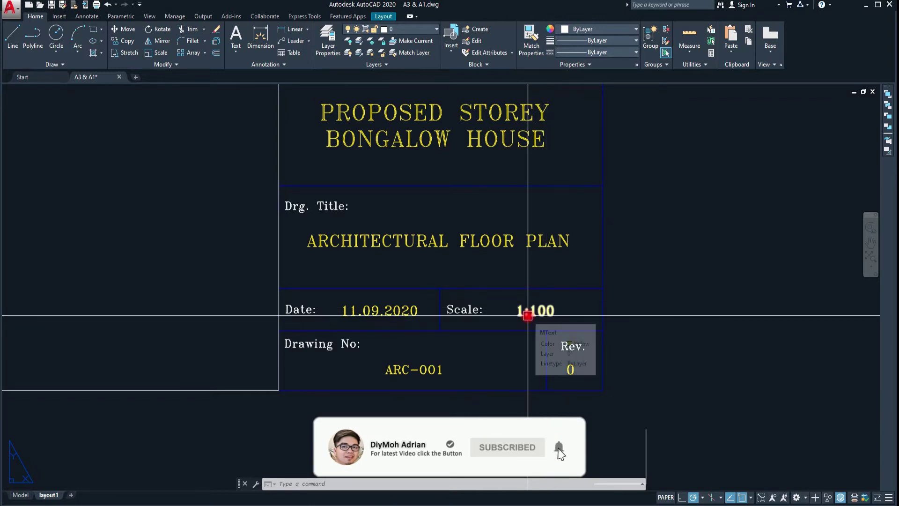
pyautogui.scroll(-5, 528, 315)
pyautogui.scroll(3, 536, 321)
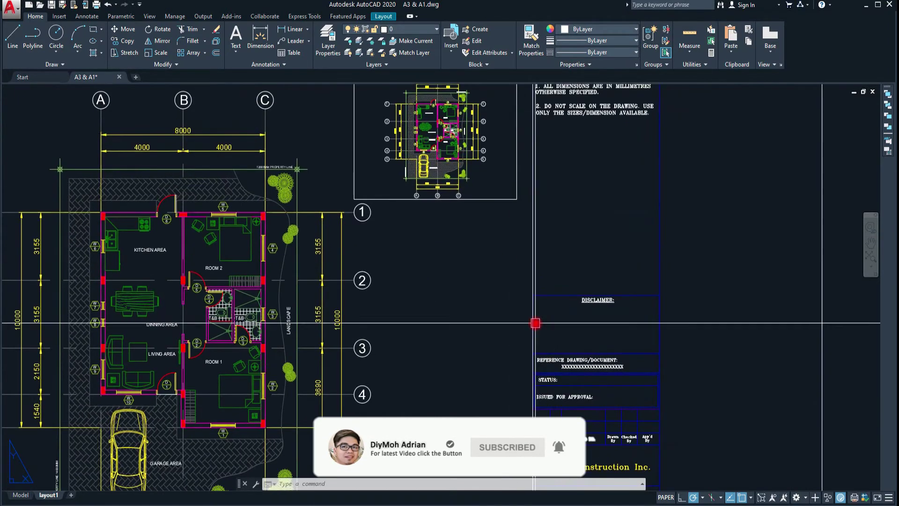
pyautogui.scroll(2, 378, 191)
pyautogui.scroll(2, 354, 184)
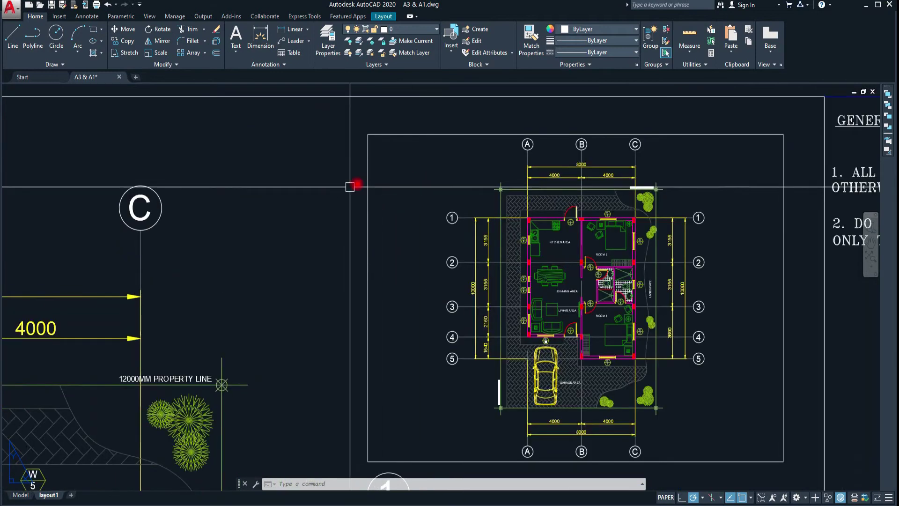
pyautogui.scroll(-2, 397, 154)
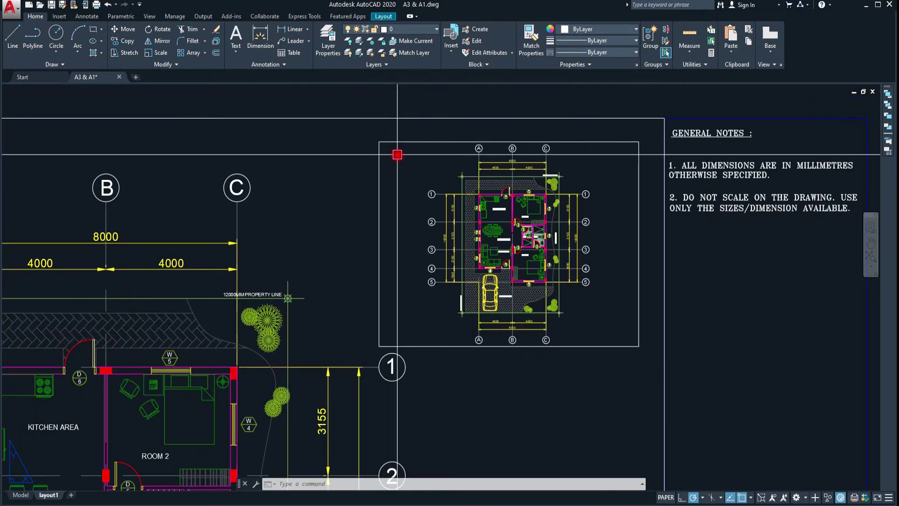
pyautogui.click(404, 142)
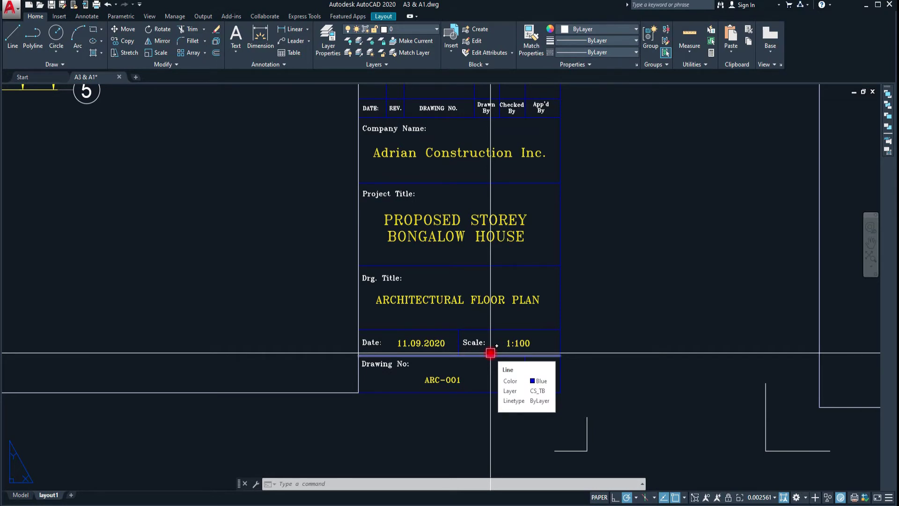
# - Raise the bottom edge of the small overview viewport on the A3 sheet
pyautogui.scroll(-3, 491, 353)
pyautogui.moveTo(297, 370); pyautogui.dragTo(402, 362, button='middle')
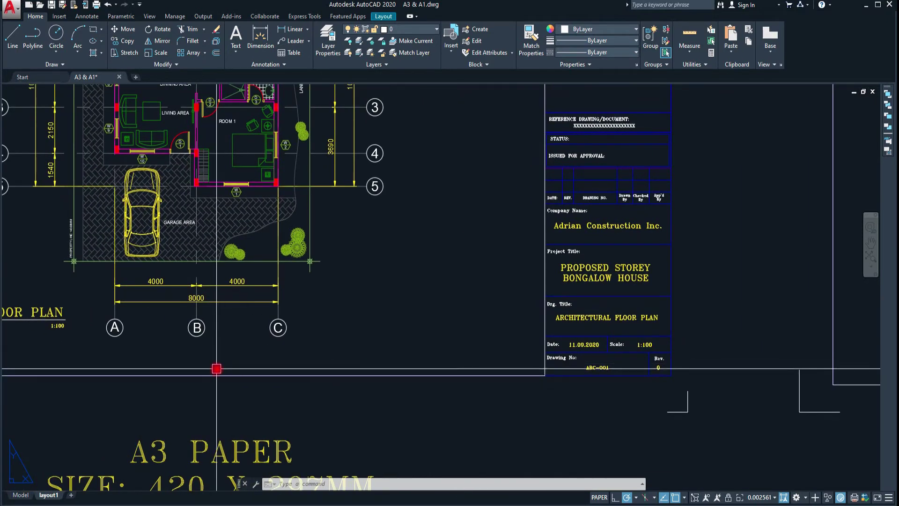
pyautogui.moveTo(215, 368); pyautogui.dragTo(316, 408, button='middle')
pyautogui.moveTo(213, 358)
pyautogui.mouseDown(button='middle')
pyautogui.moveTo(278, 377)
pyautogui.moveTo(251, 418)
pyautogui.mouseUp(button='middle')
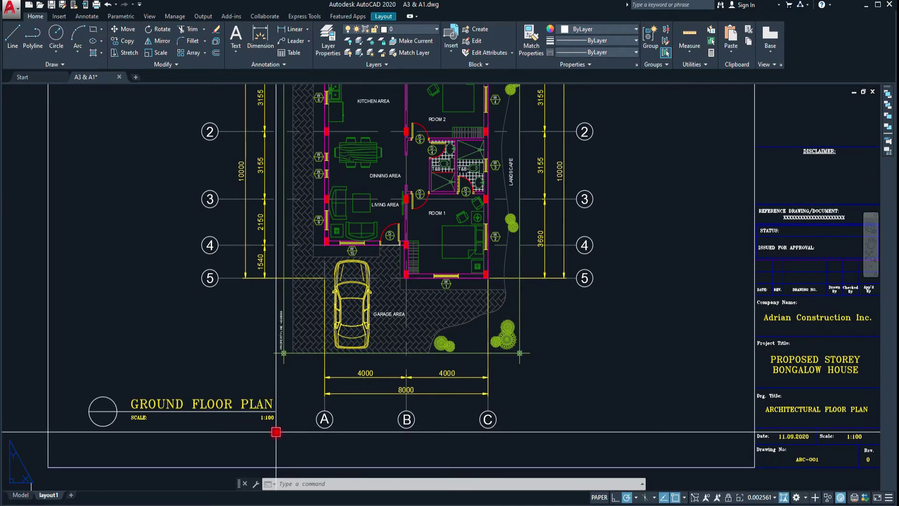
pyautogui.scroll(-4, 276, 432)
pyautogui.scroll(6, 519, 211)
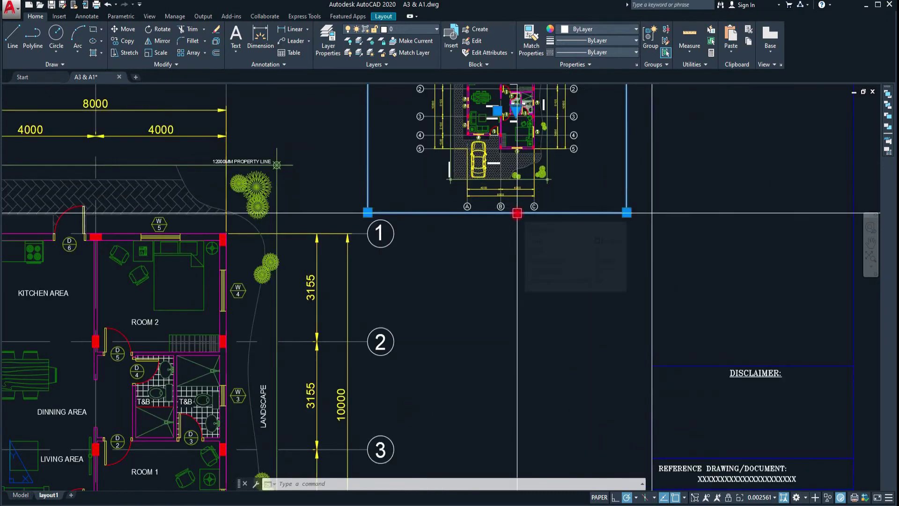
pyautogui.scroll(-3, 411, 156)
pyautogui.scroll(-2, 580, 422)
pyautogui.scroll(4, 534, 417)
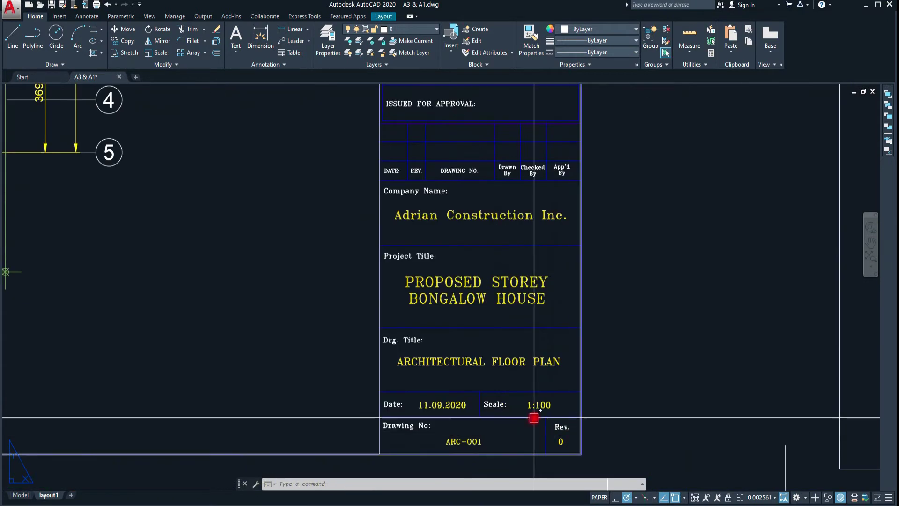
pyautogui.click(528, 409)
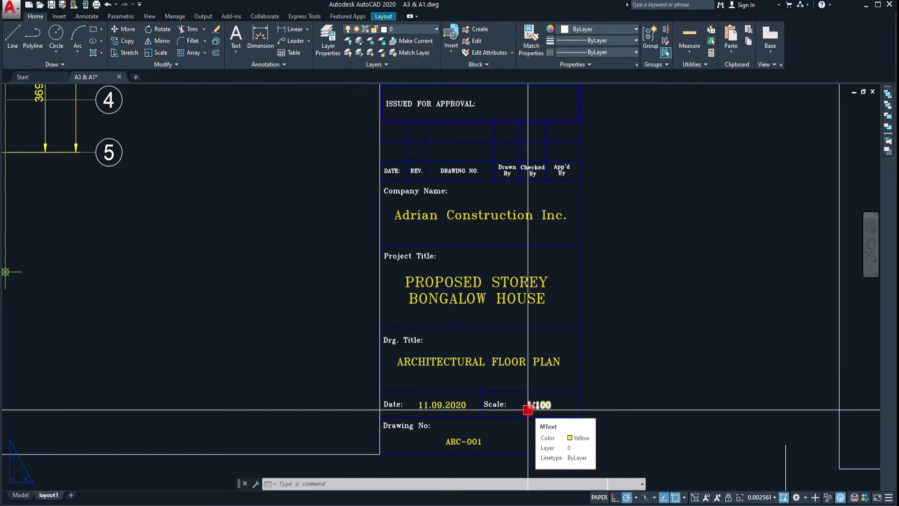
# - Inspect the A3 title block's drawing number and project title, then zoom out to the whole sheet
pyautogui.scroll(-3, 492, 328)
pyautogui.scroll(3, 458, 281)
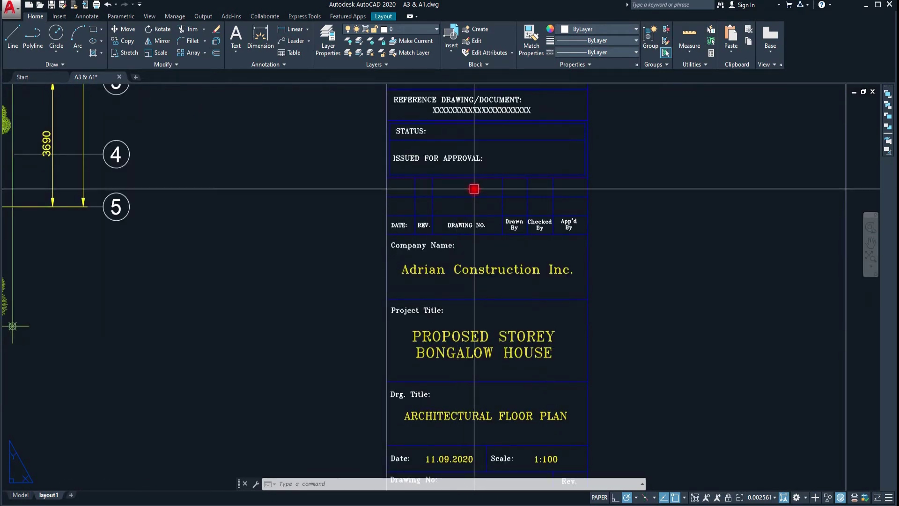
pyautogui.moveTo(469, 302); pyautogui.dragTo(476, 243, button='middle')
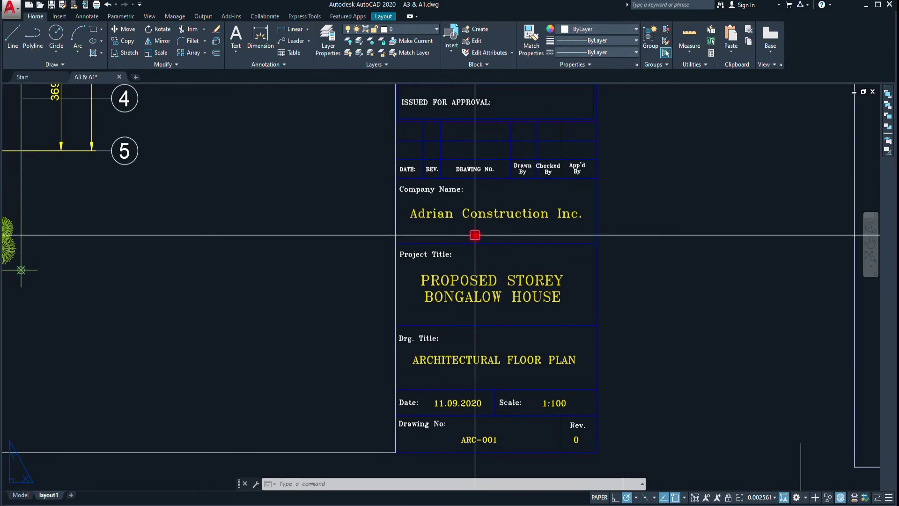
pyautogui.scroll(-5, 475, 234)
pyautogui.scroll(1, 543, 286)
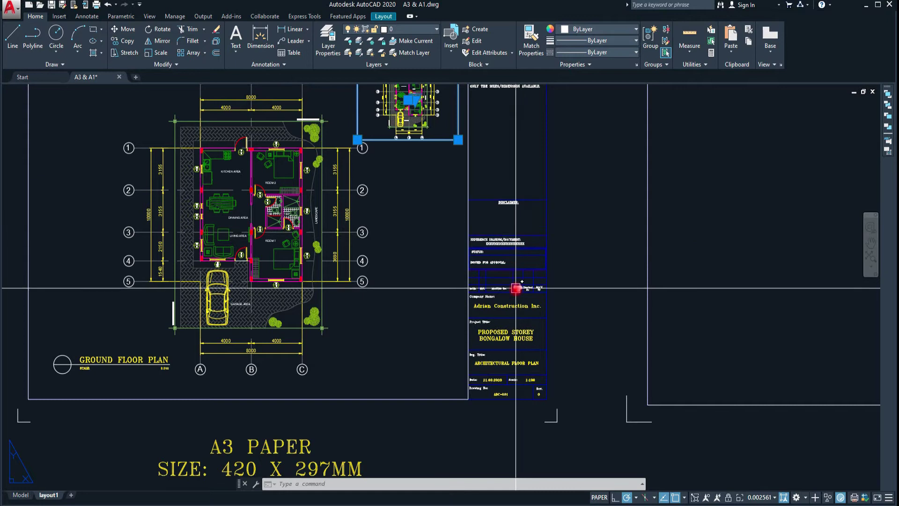
pyautogui.scroll(2, 505, 338)
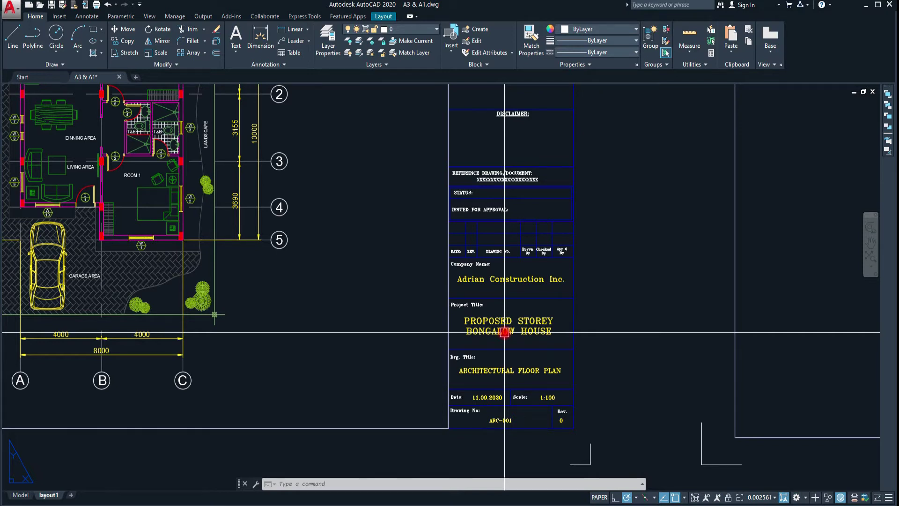
pyautogui.scroll(2, 493, 279)
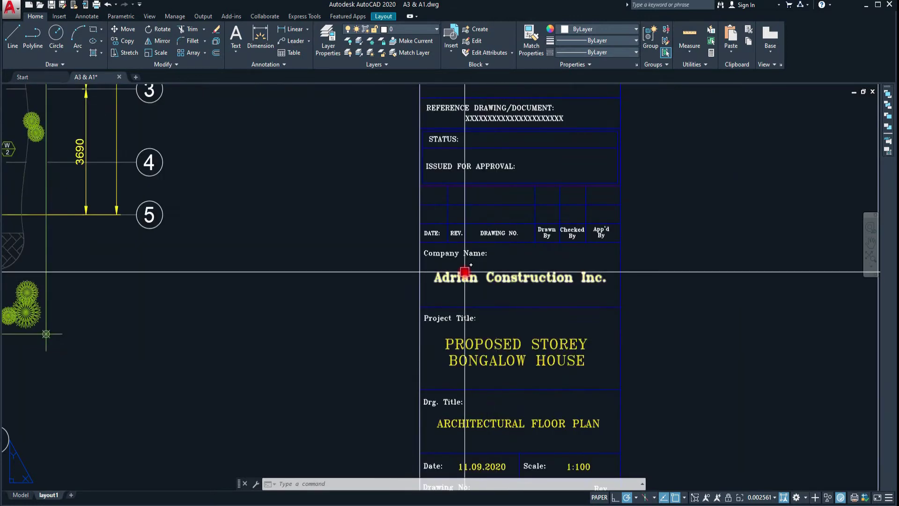
pyautogui.moveTo(501, 325); pyautogui.dragTo(488, 278, button='middle')
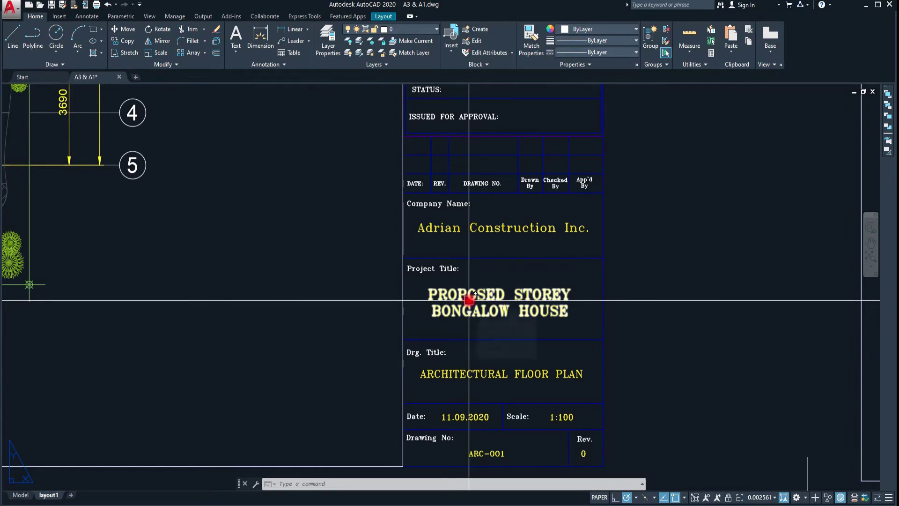
pyautogui.moveTo(470, 300); pyautogui.dragTo(448, 260, button='middle')
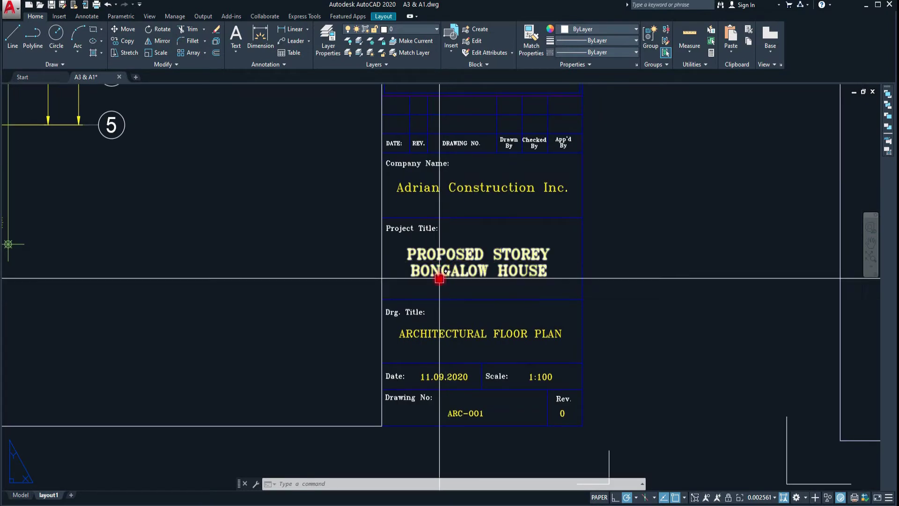
pyautogui.moveTo(432, 351); pyautogui.dragTo(437, 337, button='middle')
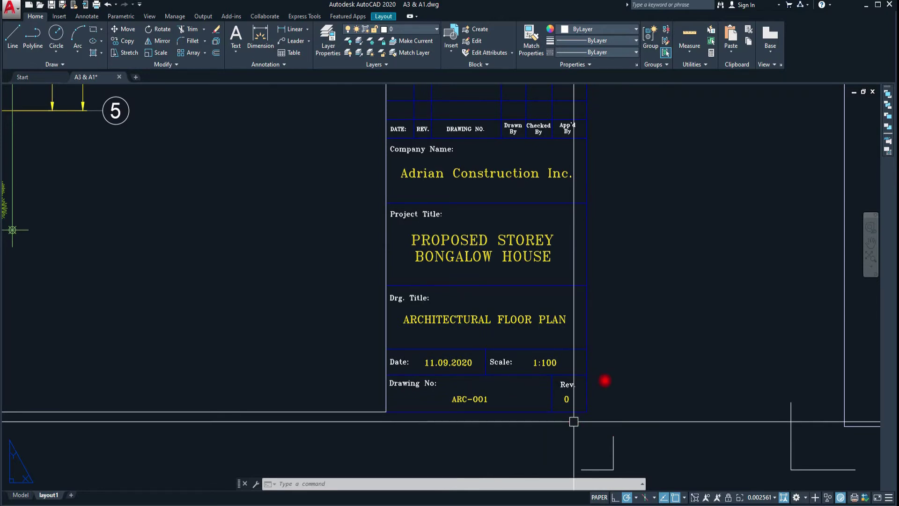
pyautogui.scroll(-3, 574, 421)
pyautogui.moveTo(281, 305); pyautogui.dragTo(515, 305, button='middle')
pyautogui.scroll(-2, 516, 305)
pyautogui.scroll(-1, 357, 253)
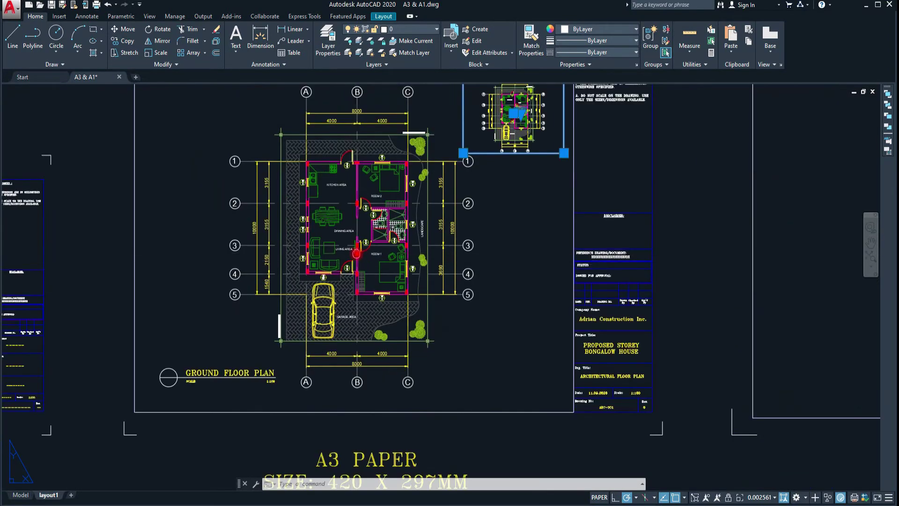
pyautogui.moveTo(357, 253); pyautogui.dragTo(358, 254, button='middle')
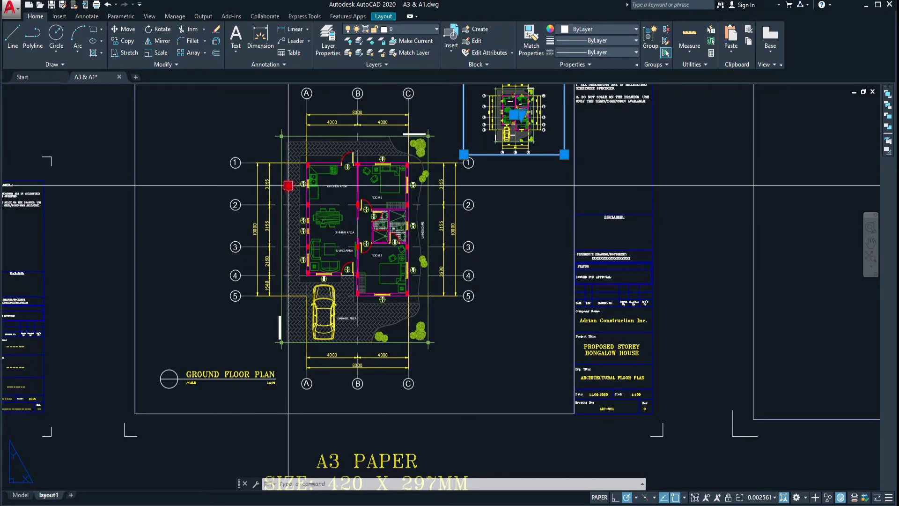
pyautogui.moveTo(336, 176); pyautogui.dragTo(331, 197, button='middle')
pyautogui.scroll(3, 647, 431)
pyautogui.scroll(2, 641, 449)
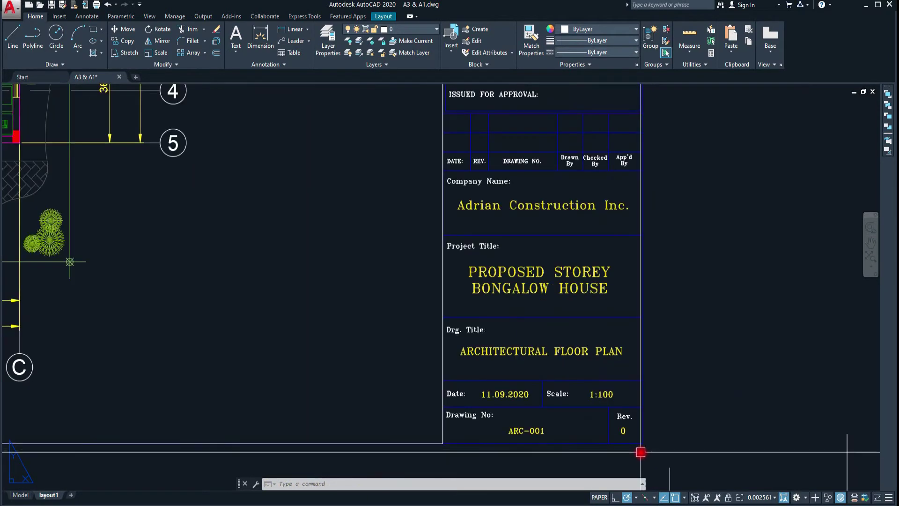
pyautogui.scroll(6, 599, 379)
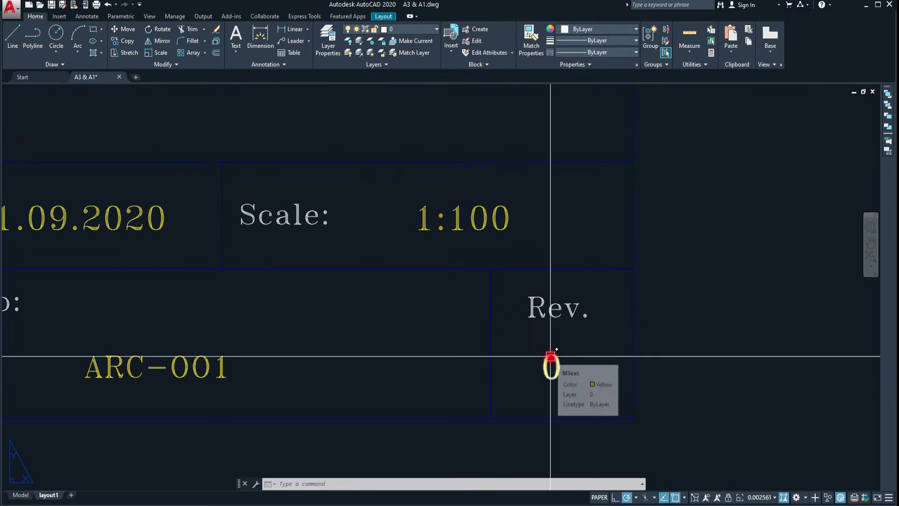
pyautogui.scroll(-8, 550, 356)
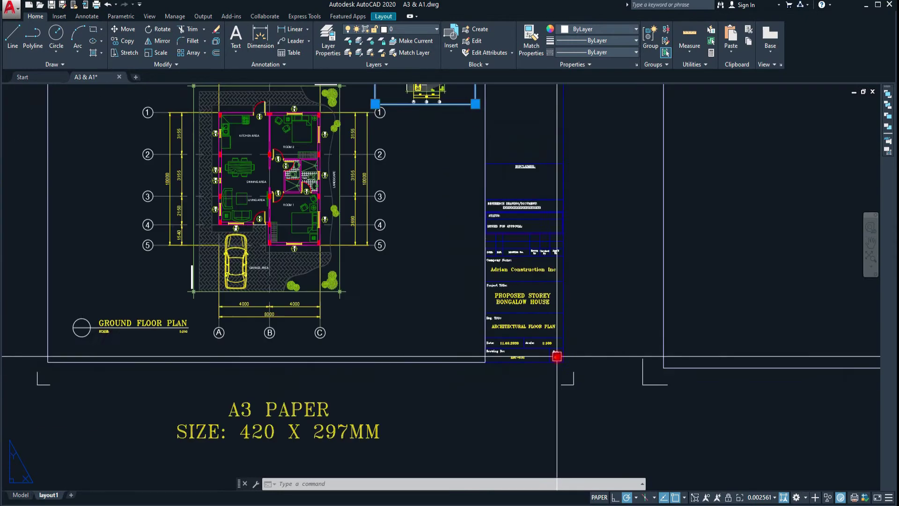
pyautogui.scroll(-2, 648, 268)
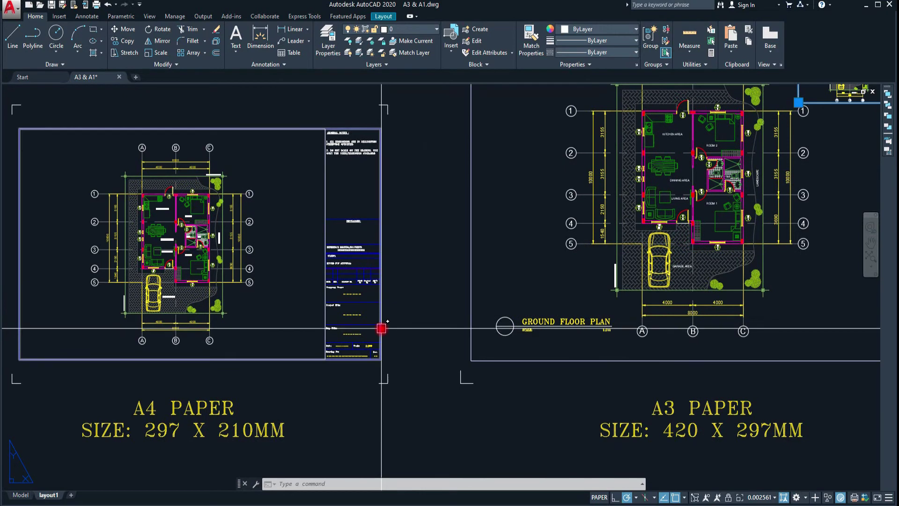
pyautogui.scroll(3, 328, 288)
pyautogui.scroll(2, 346, 241)
pyautogui.scroll(2, 378, 241)
pyautogui.scroll(-2, 379, 241)
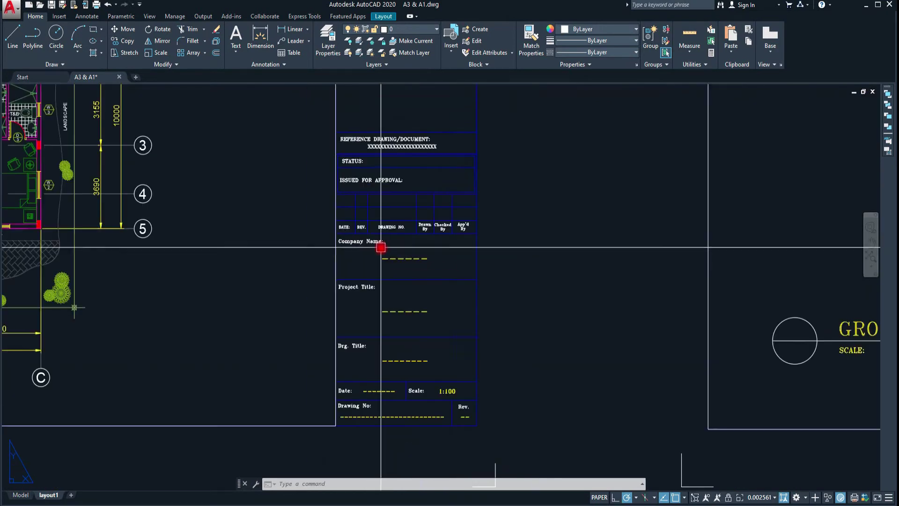
pyautogui.moveTo(393, 237)
pyautogui.mouseDown(button='middle')
pyautogui.moveTo(418, 197)
pyautogui.moveTo(418, 204)
pyautogui.mouseUp(button='middle')
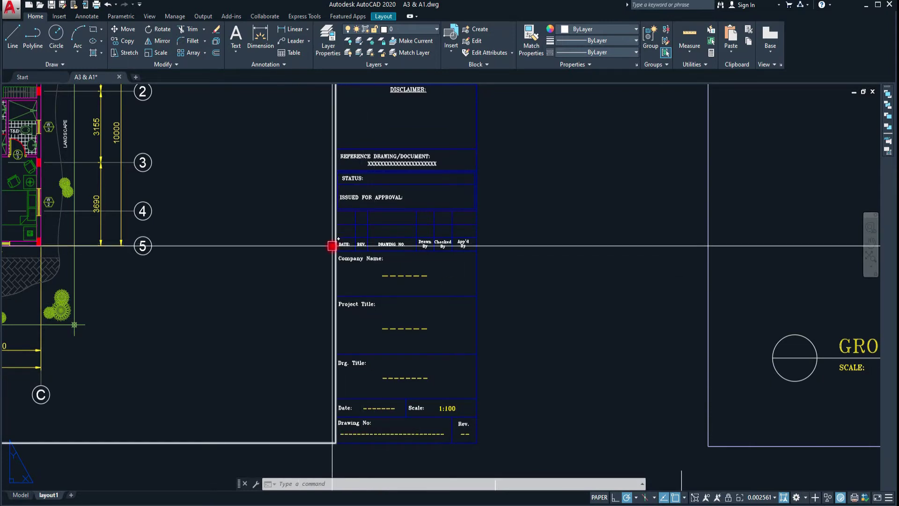
pyautogui.scroll(-4, 338, 239)
pyautogui.scroll(1, 568, 315)
pyautogui.moveTo(568, 315)
pyautogui.mouseDown(button='middle')
pyautogui.moveTo(267, 371)
pyautogui.moveTo(512, 305)
pyautogui.moveTo(373, 305)
pyautogui.mouseUp(button='middle')
pyautogui.moveTo(469, 345)
pyautogui.mouseDown(button='middle')
pyautogui.moveTo(443, 347)
pyautogui.moveTo(489, 394)
pyautogui.mouseUp(button='middle')
pyautogui.scroll(-2, 469, 352)
pyautogui.scroll(2, 462, 201)
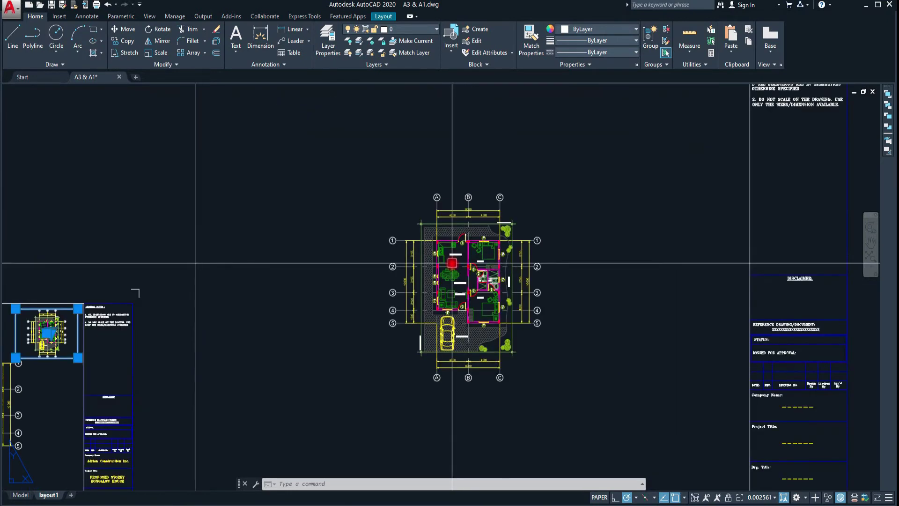
pyautogui.scroll(-4, 508, 237)
pyautogui.moveTo(508, 237); pyautogui.dragTo(312, 270, button='middle')
pyautogui.scroll(2, 311, 271)
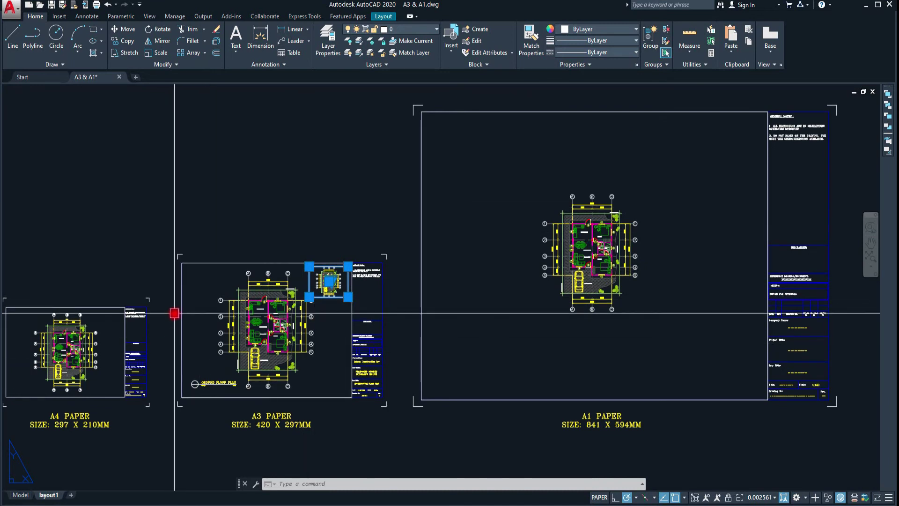
pyautogui.scroll(2, 498, 237)
pyautogui.scroll(2, 498, 225)
pyautogui.moveTo(497, 225); pyautogui.dragTo(538, 228, button='middle')
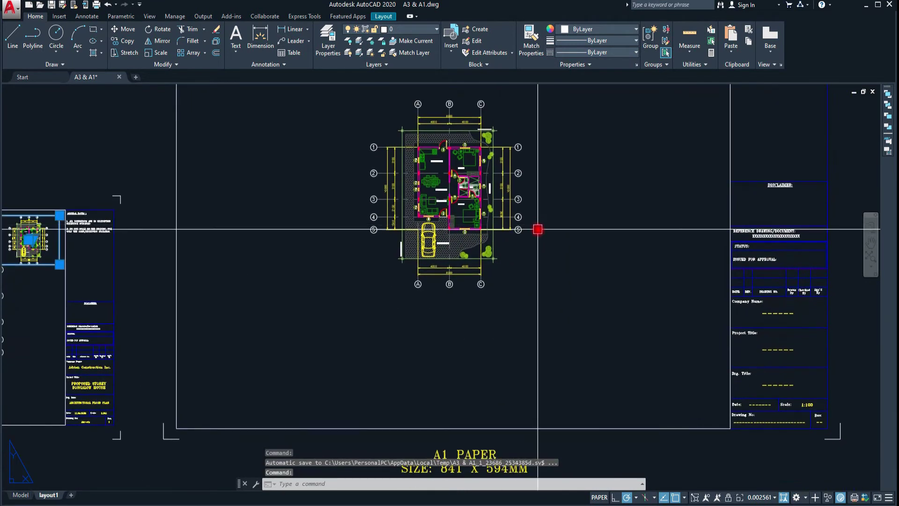
pyautogui.moveTo(570, 258); pyautogui.dragTo(577, 303, button='middle')
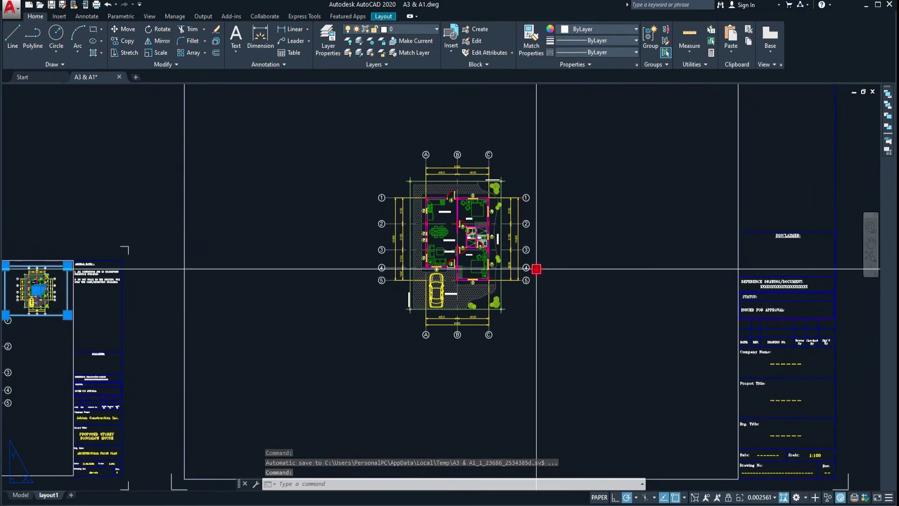
pyautogui.moveTo(521, 308); pyautogui.dragTo(484, 289, button='middle')
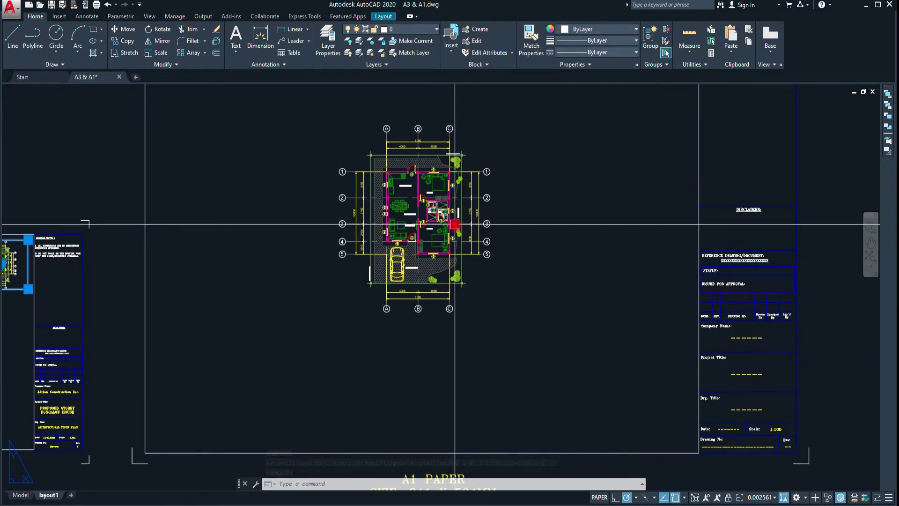
pyautogui.scroll(1, 417, 89)
pyautogui.scroll(1, 418, 160)
pyautogui.scroll(2, 417, 161)
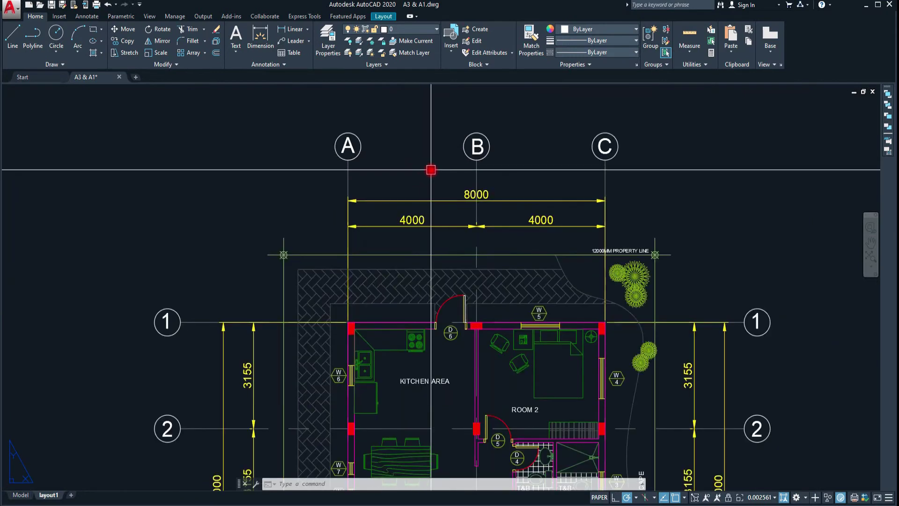
pyautogui.scroll(-2, 437, 181)
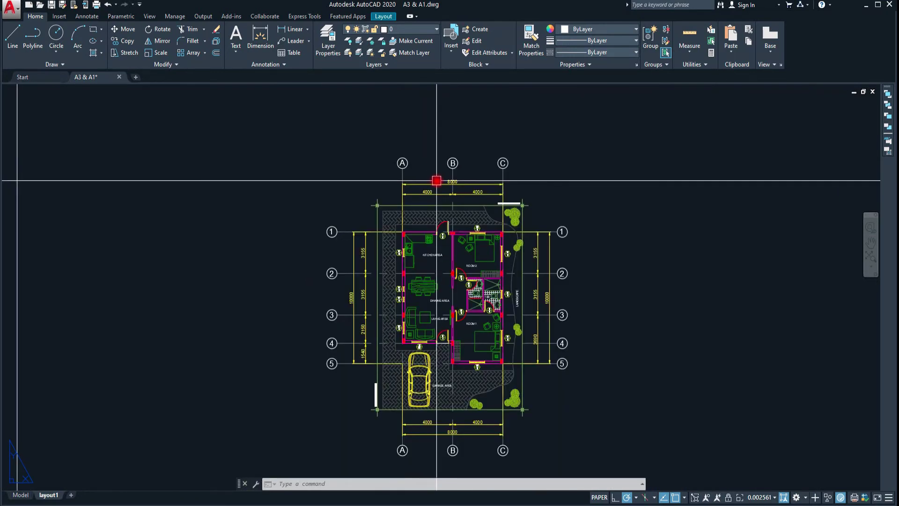
pyautogui.scroll(-1, 436, 180)
pyautogui.scroll(2, 443, 182)
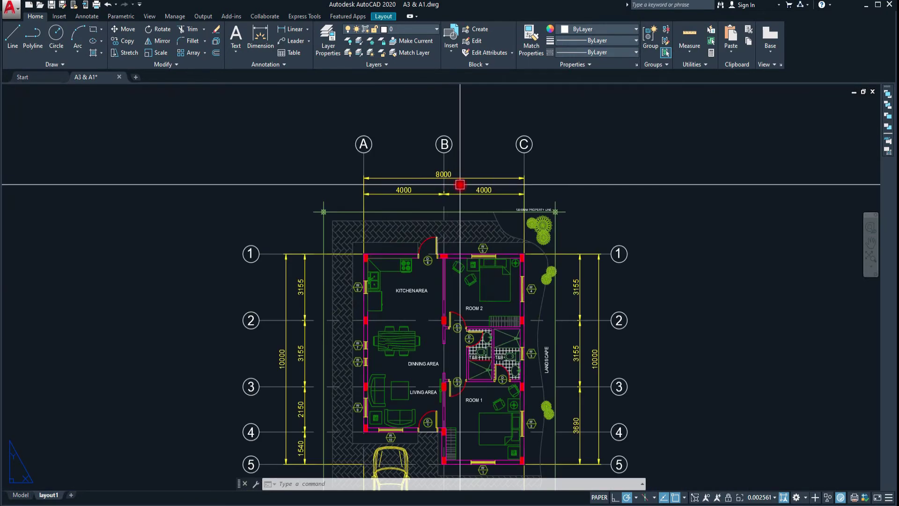
pyautogui.scroll(2, 440, 175)
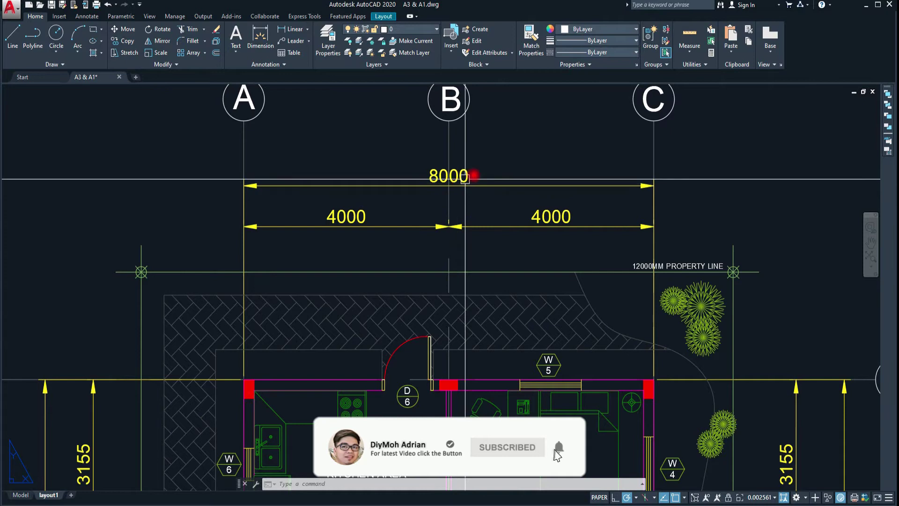
pyautogui.scroll(-3, 456, 178)
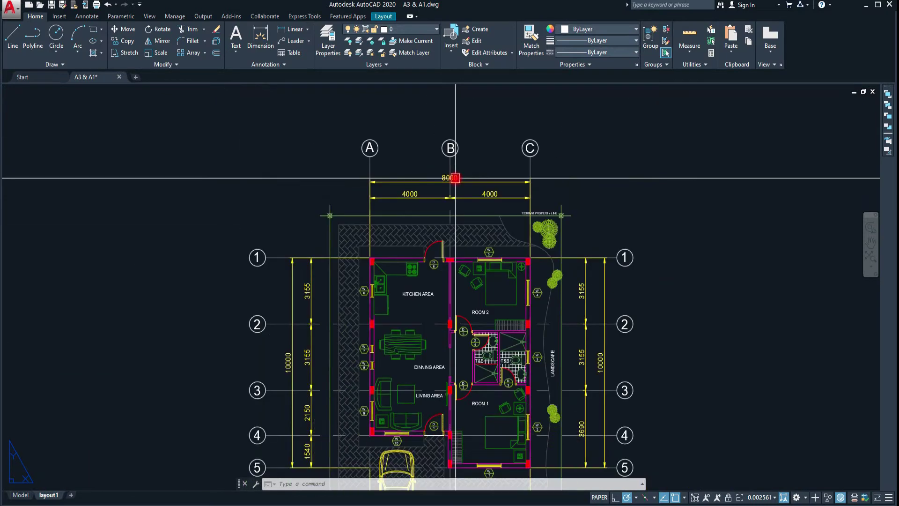
pyautogui.scroll(-4, 362, 254)
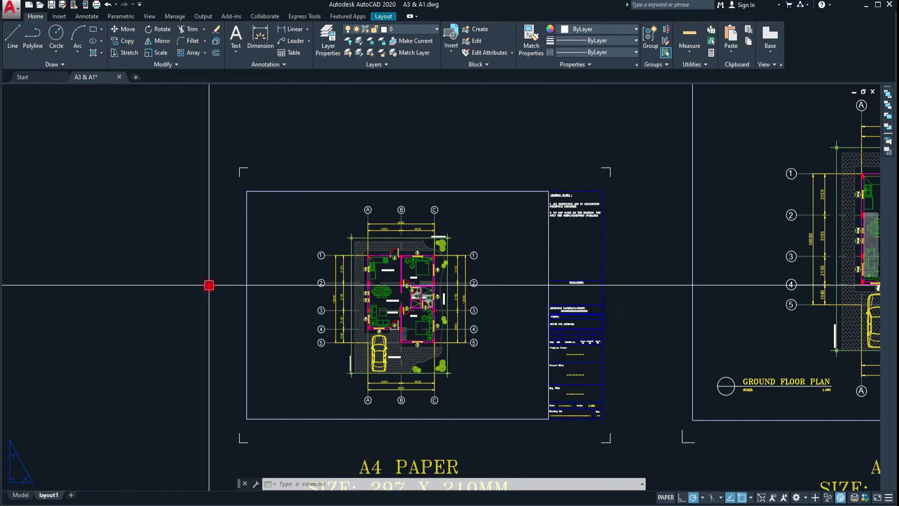
# - Select the A4 viewport and open the scale list editor to add a new scale
pyautogui.click(297, 191)
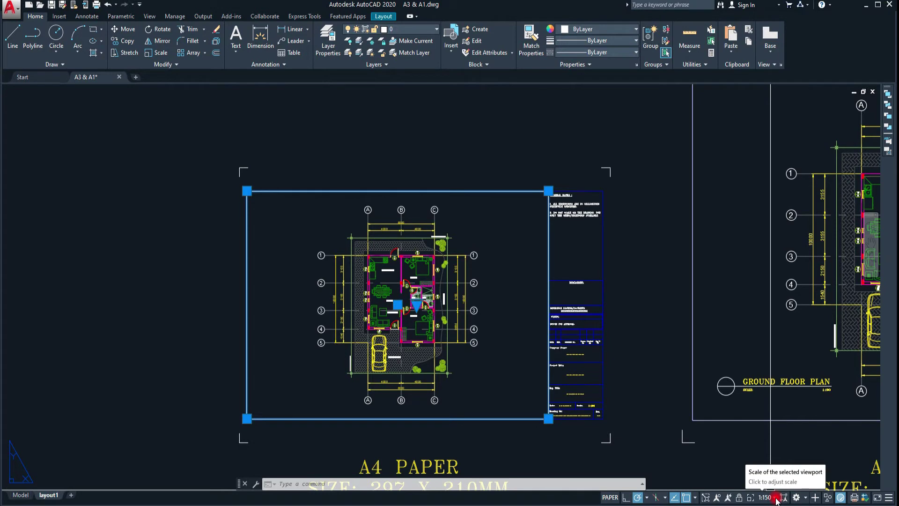
pyautogui.click(775, 498)
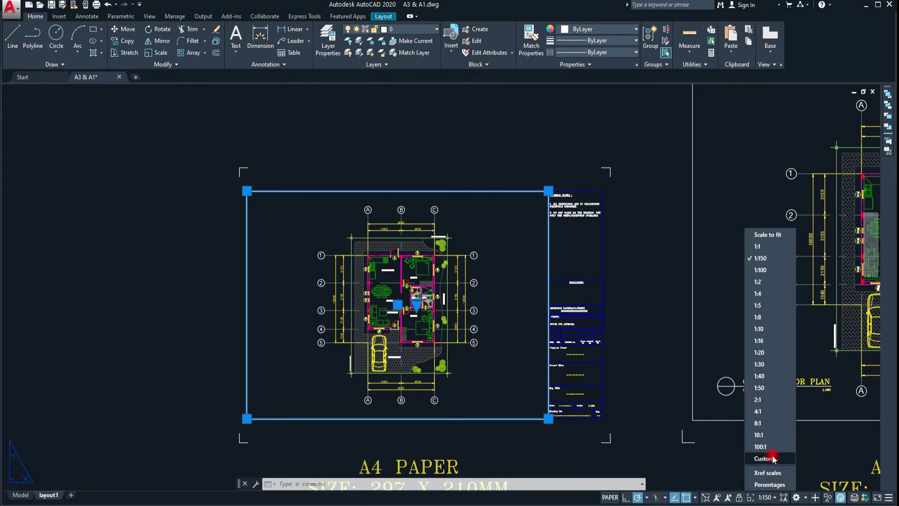
pyautogui.click(772, 457)
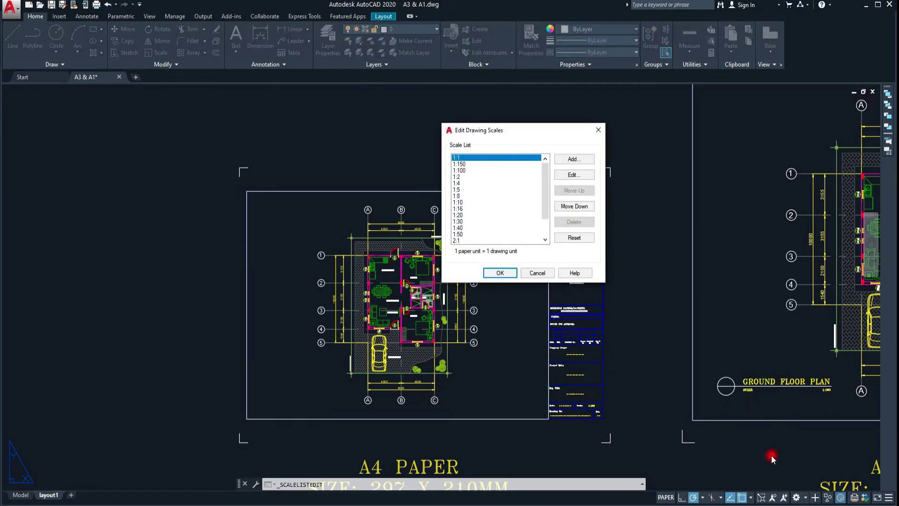
pyautogui.click(573, 159)
pyautogui.write('1:2')
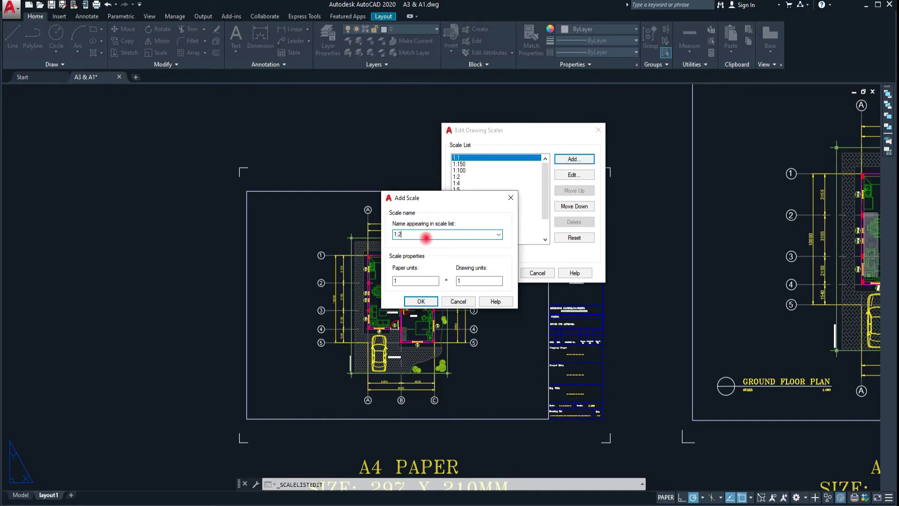
# - Define the new scale as 1:200 with 200 drawing units and save the scale list
pyautogui.write('00')
pyautogui.click(425, 281)
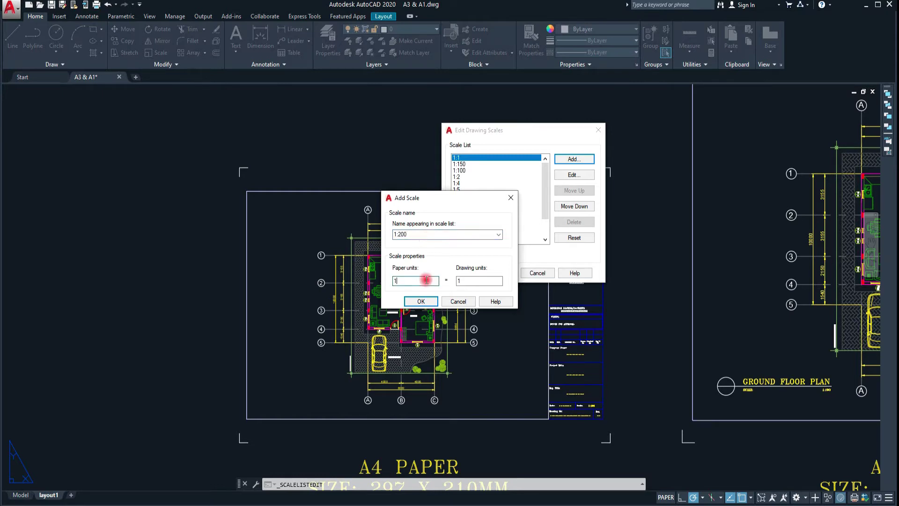
pyautogui.click(475, 280)
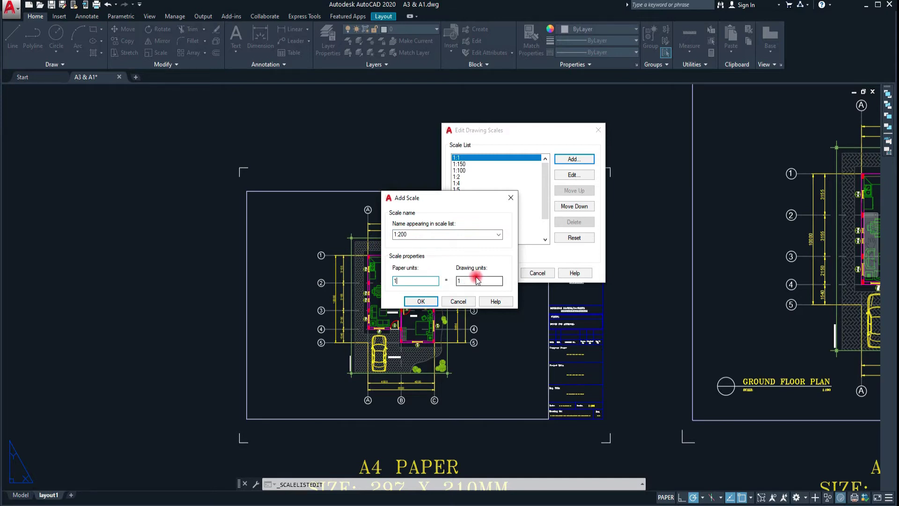
pyautogui.press('BackSpace')
pyautogui.write('200')
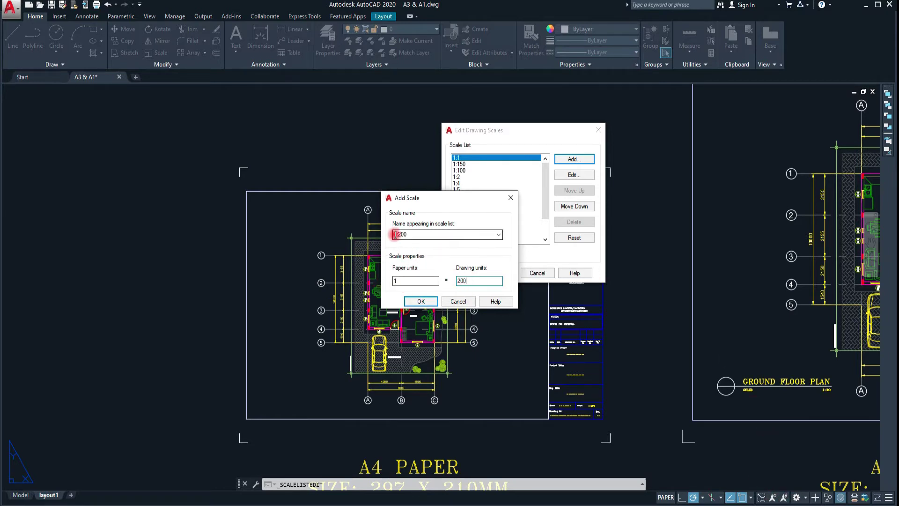
pyautogui.click(405, 306)
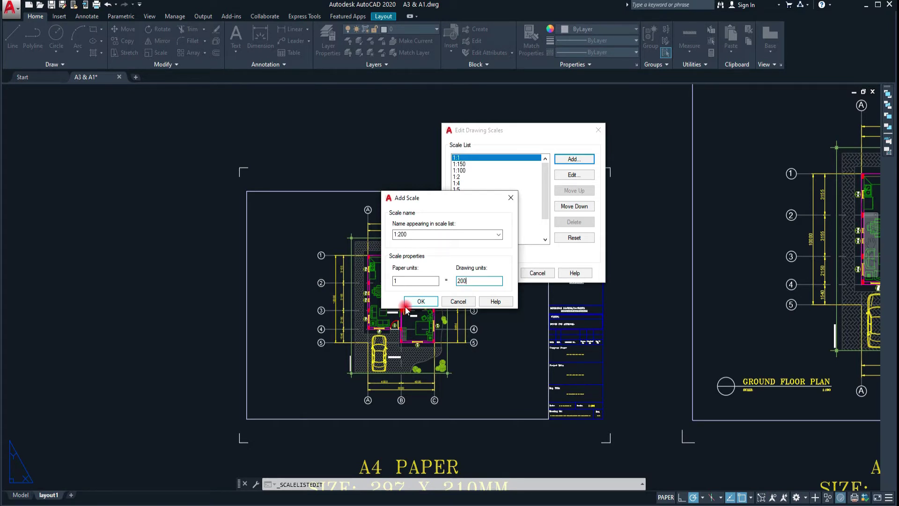
pyautogui.click(416, 302)
pyautogui.click(508, 274)
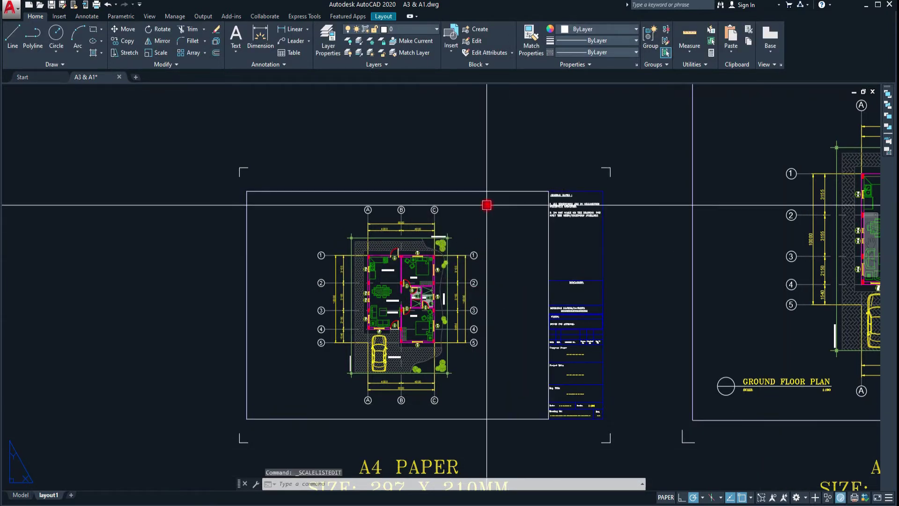
# - Apply the 1:200 scale to the A4 viewport, deselect it, and zoom extents to all three sheets
pyautogui.click(507, 191)
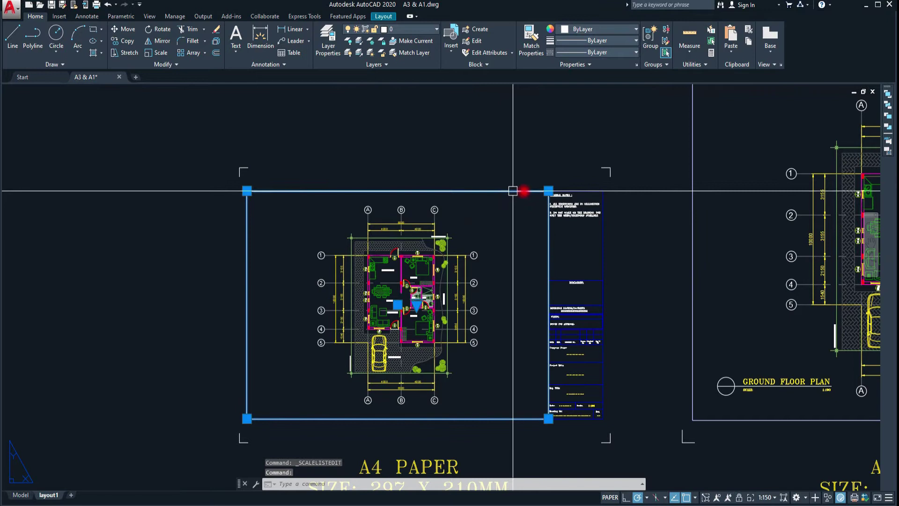
pyautogui.click(772, 498)
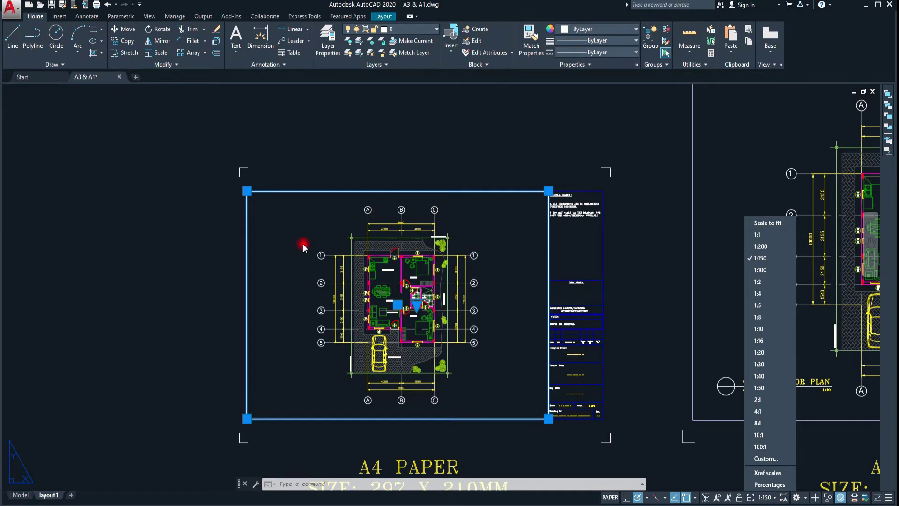
pyautogui.click(759, 246)
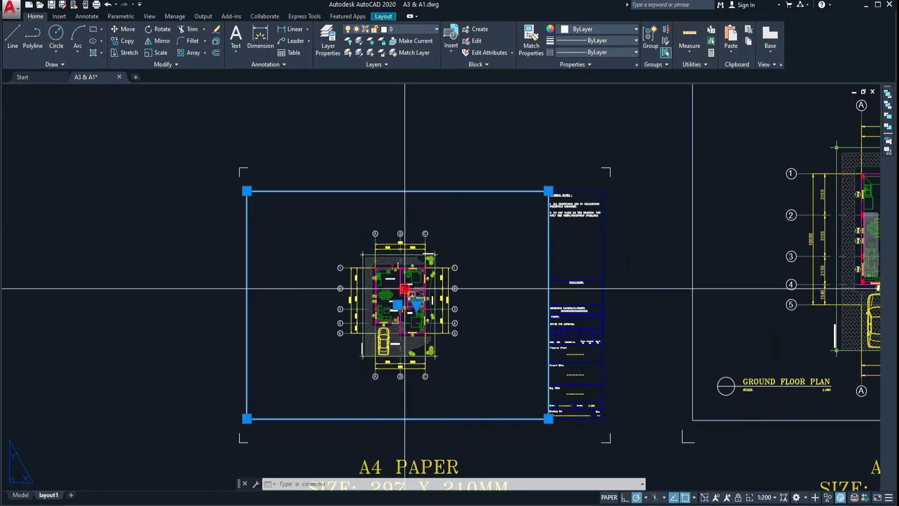
pyautogui.press('Escape')
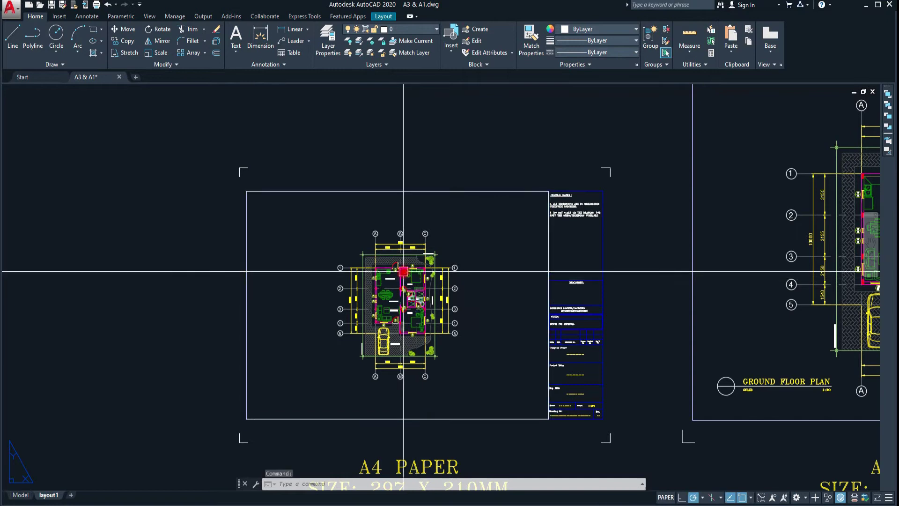
pyautogui.scroll(2, 398, 245)
pyautogui.scroll(2, 397, 245)
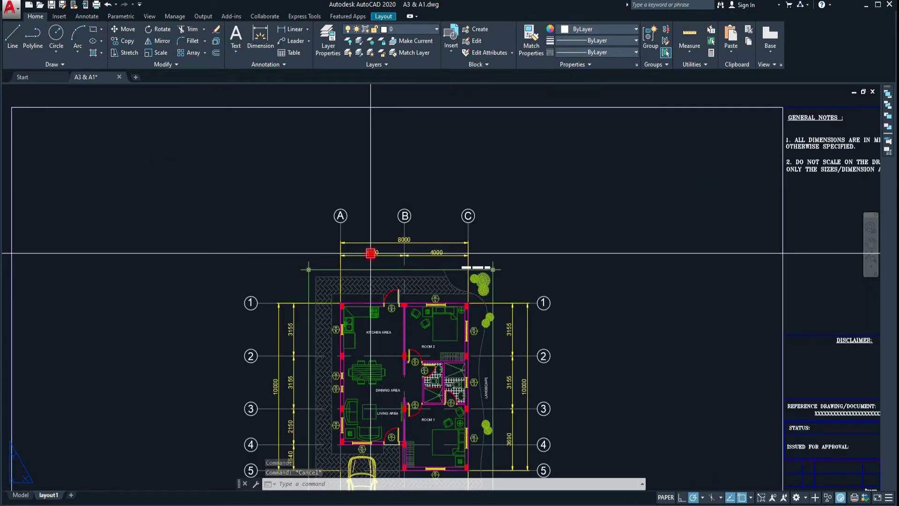
pyautogui.middleClick(370, 253)
pyautogui.middleClick(371, 253)
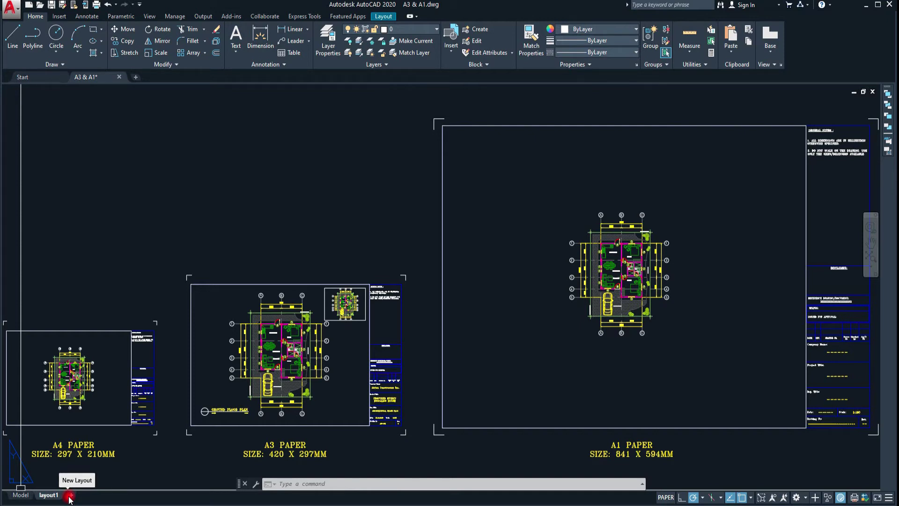
# - Create a new Layout2 sheet and switch to it
pyautogui.click(69, 495)
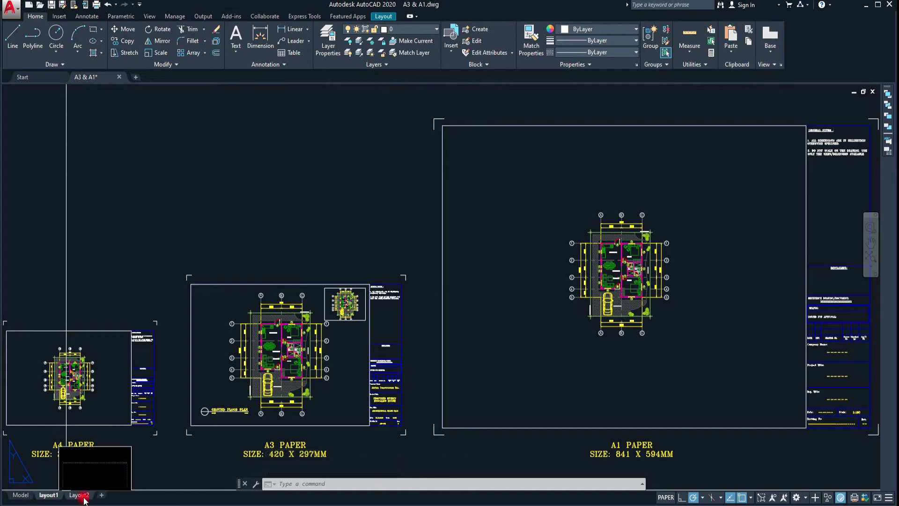
pyautogui.moveTo(79, 496)
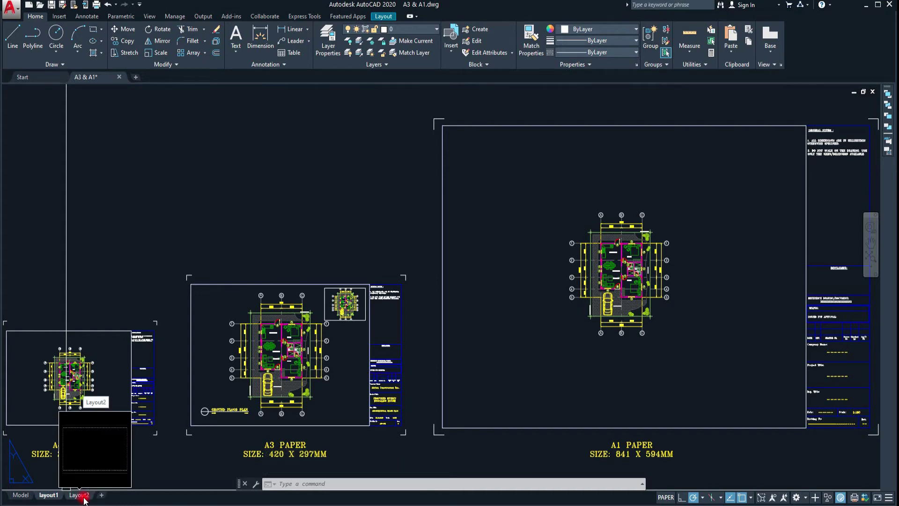
pyautogui.click(80, 495)
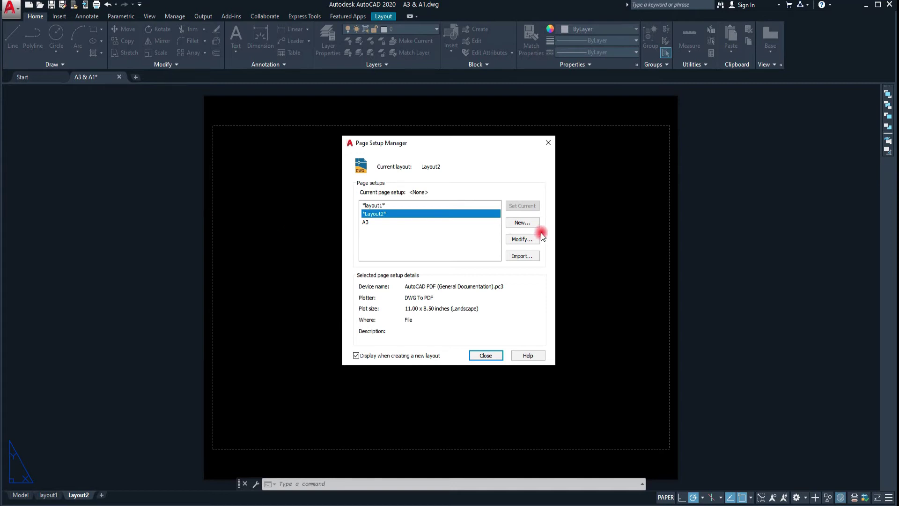
# - Create a page setup named a3, replacing the existing A3 setup
pyautogui.click(527, 226)
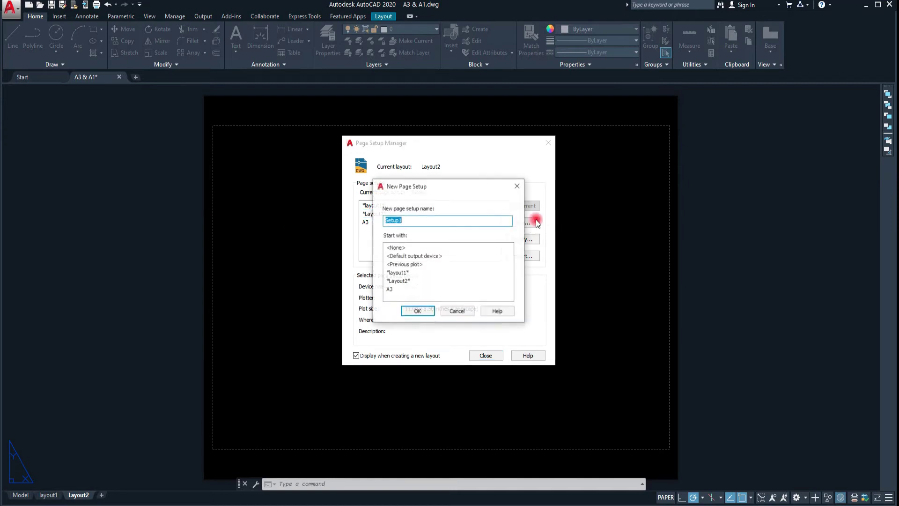
pyautogui.write('a3')
pyautogui.click(427, 311)
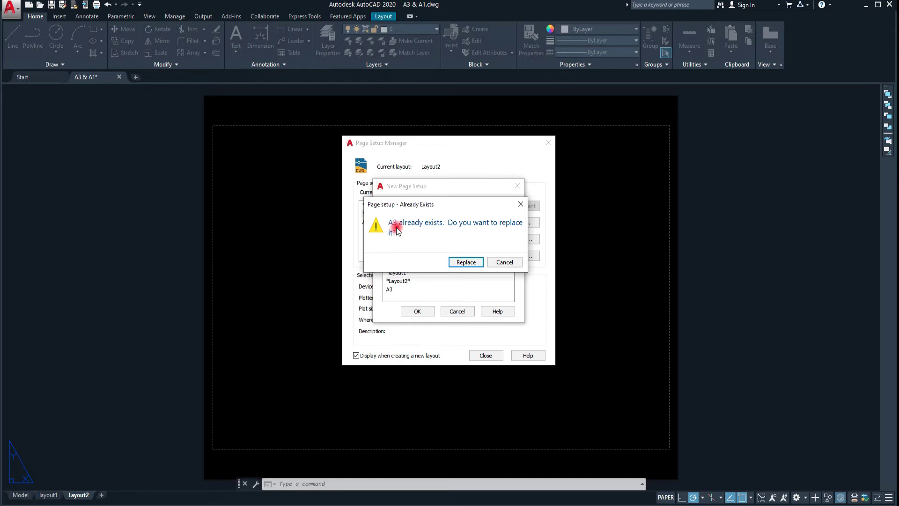
pyautogui.click(466, 262)
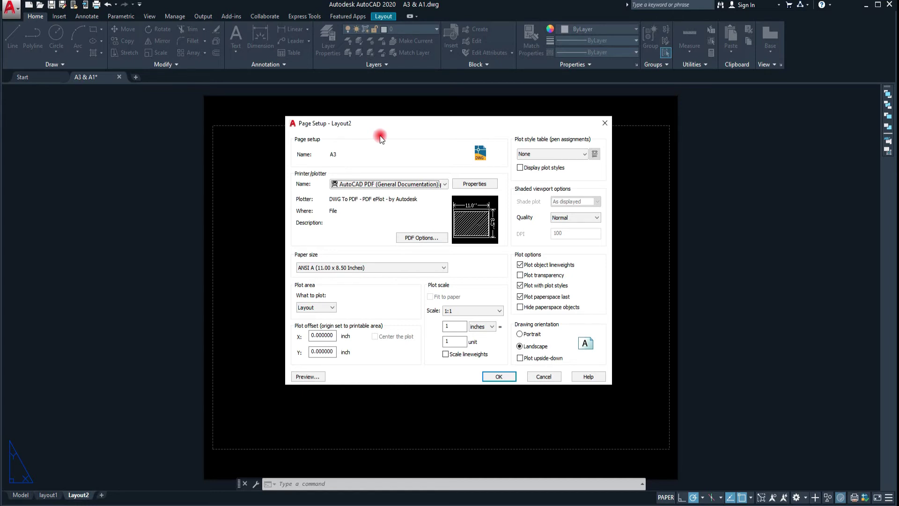
# - Give the A3 page setup DWG To PDF, ISO A3 (420 x 297 mm) paper, 1:1 scale, Layout area
pyautogui.click(386, 186)
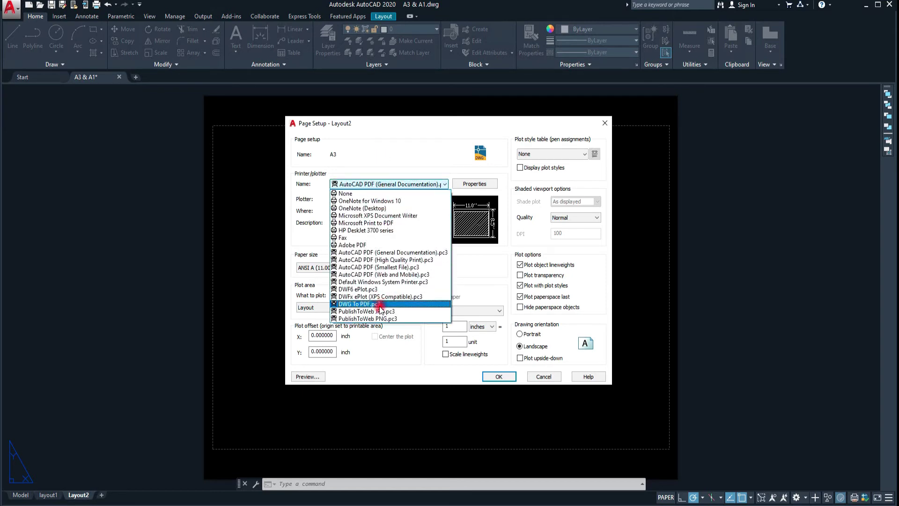
pyautogui.click(381, 304)
pyautogui.click(366, 268)
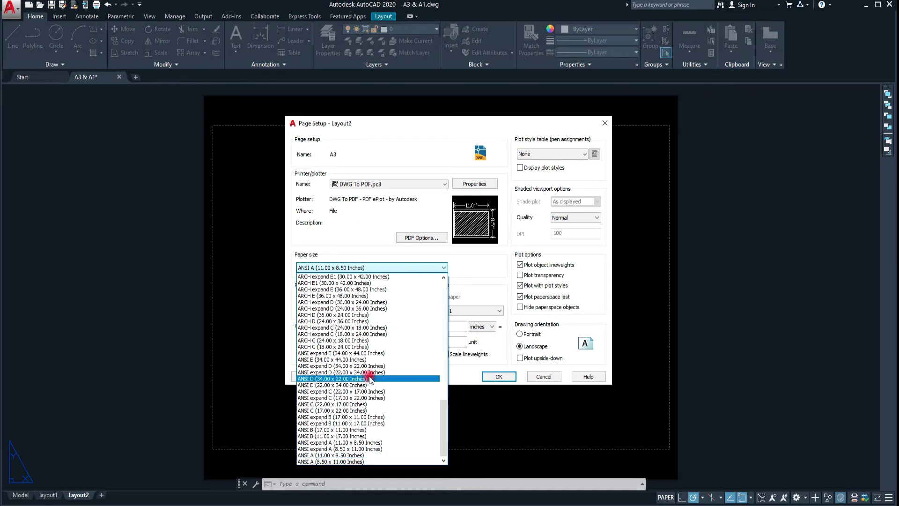
pyautogui.scroll(1, 370, 378)
pyautogui.scroll(1, 370, 378)
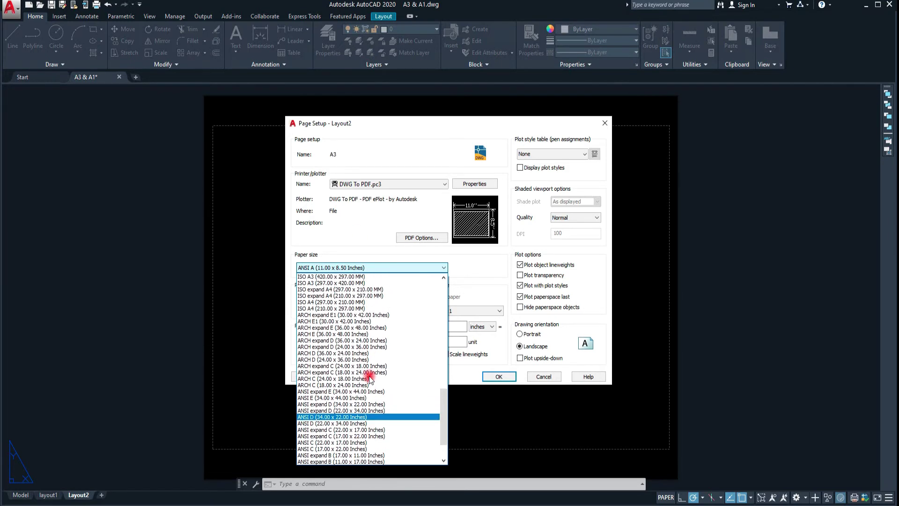
pyautogui.scroll(1, 370, 378)
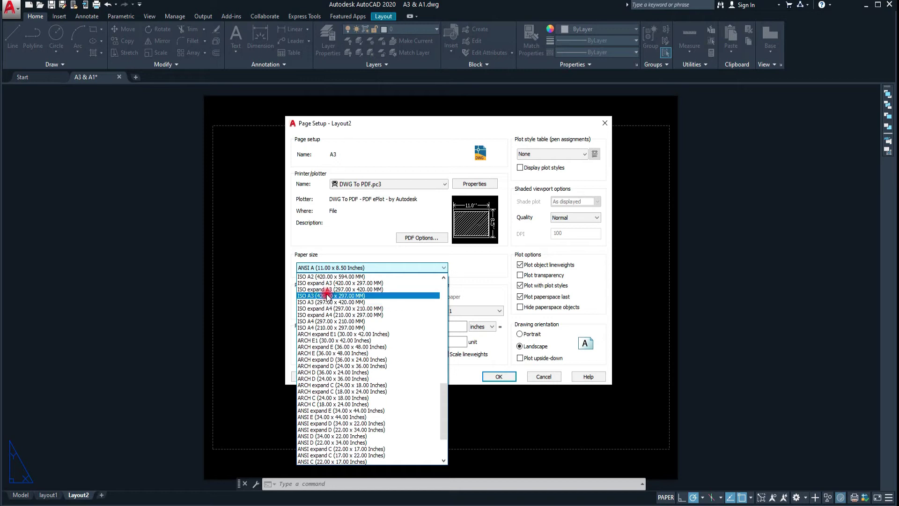
pyautogui.click(326, 297)
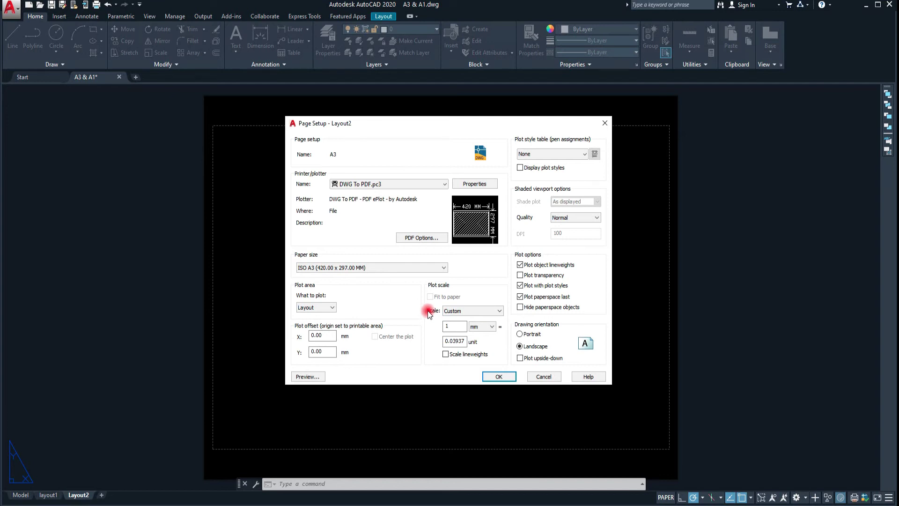
pyautogui.click(455, 311)
pyautogui.click(456, 326)
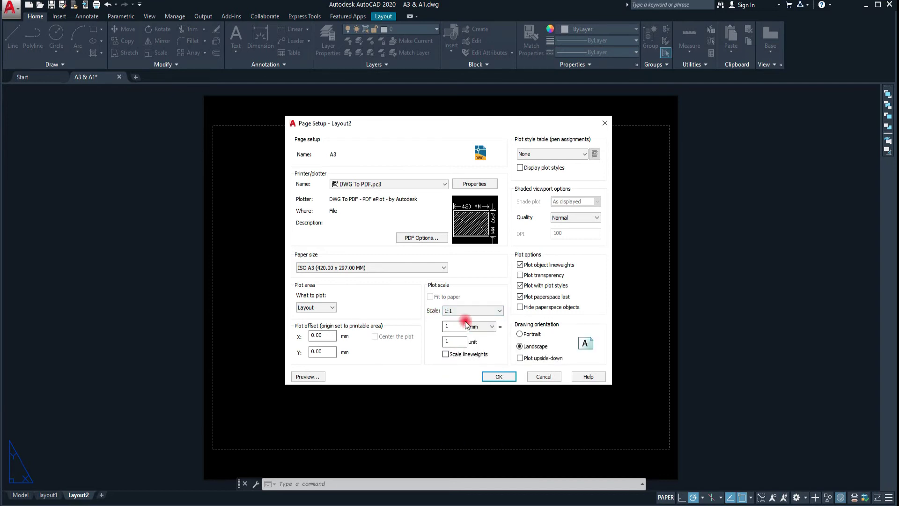
pyautogui.click(315, 309)
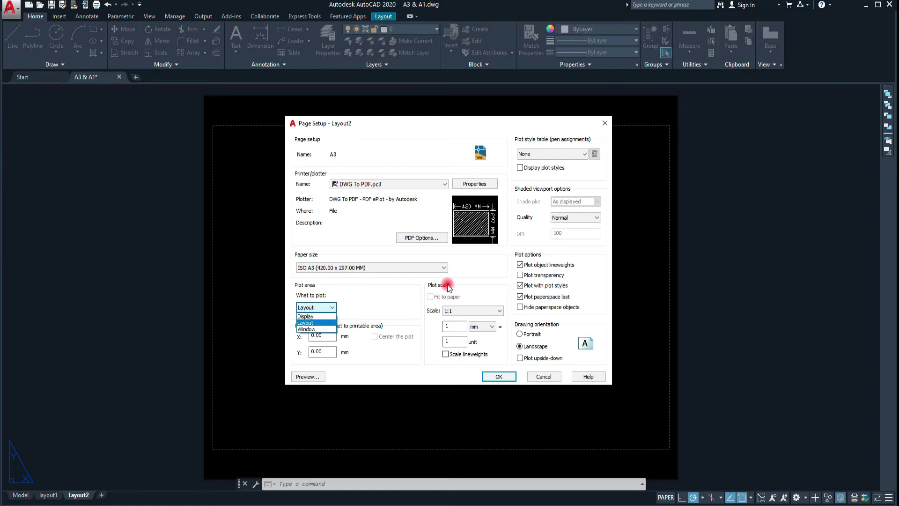
pyautogui.click(384, 291)
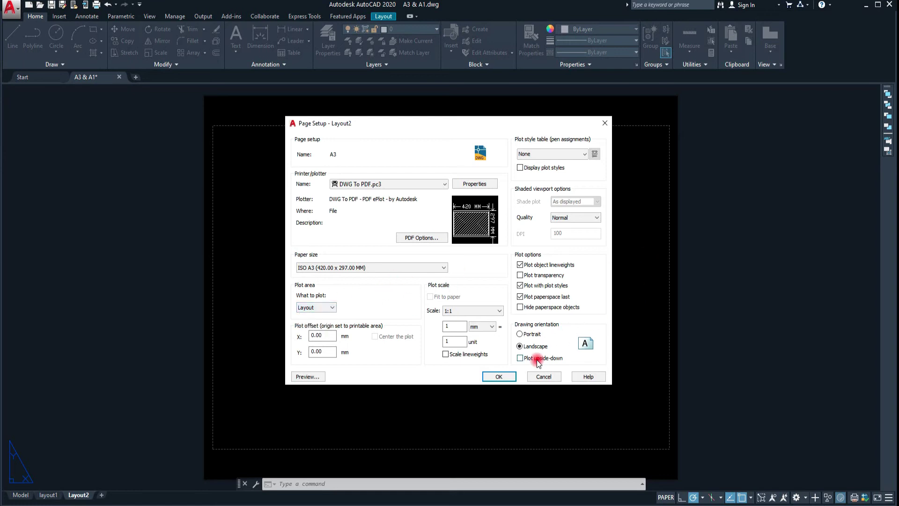
pyautogui.click(499, 377)
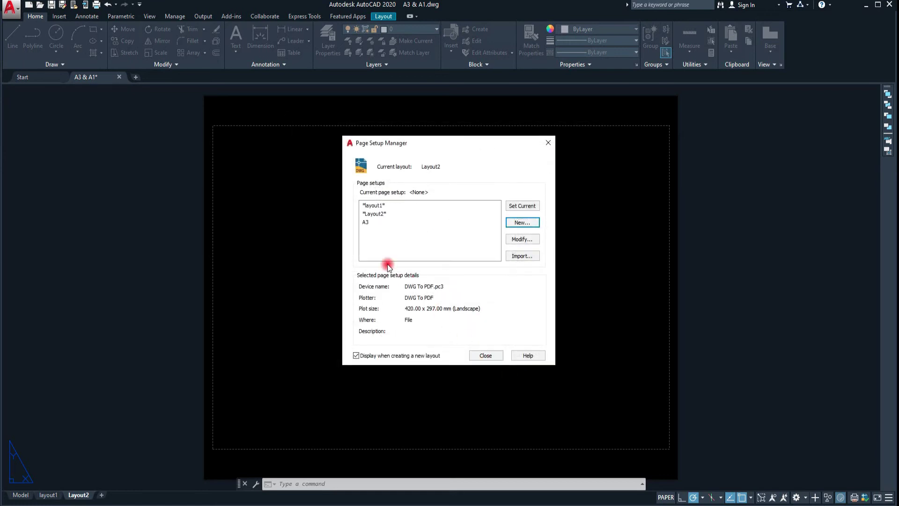
# - Make A3 the current page setup for Layout2 and close the Page Setup Manager
pyautogui.click(375, 222)
pyautogui.click(529, 207)
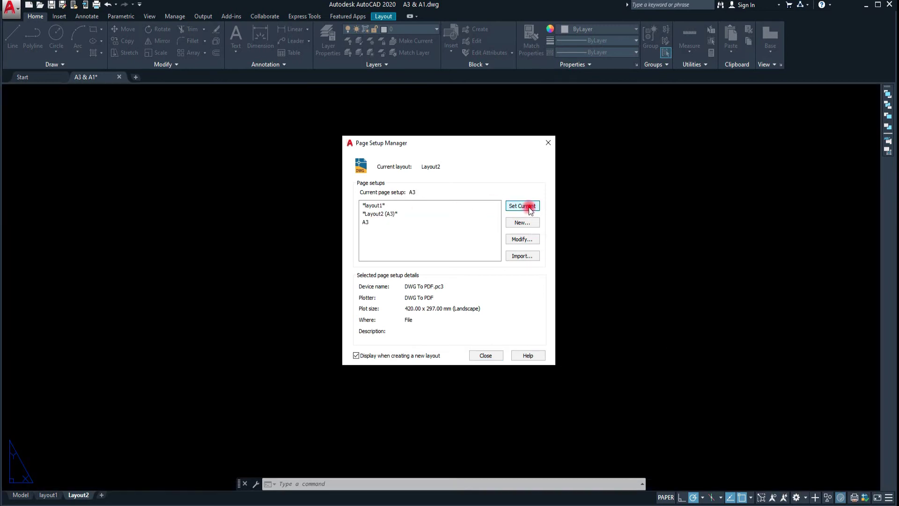
pyautogui.click(485, 355)
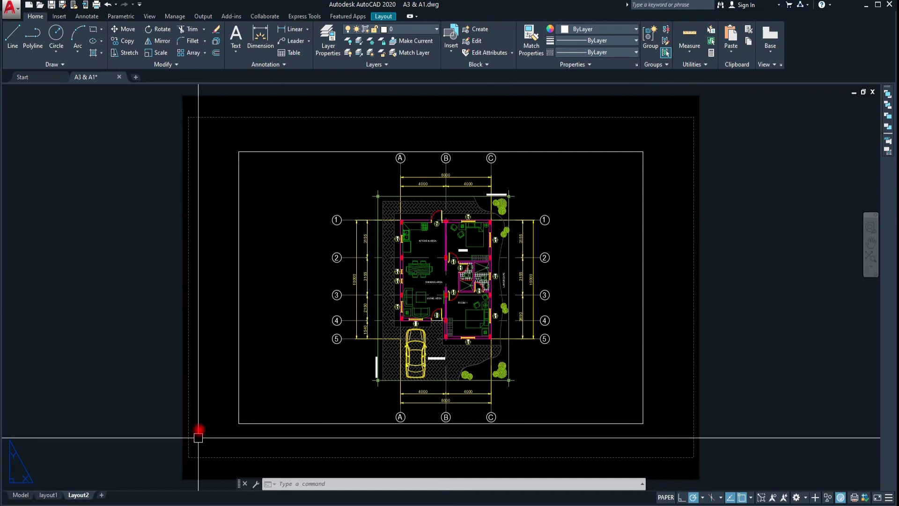
pyautogui.scroll(5, 189, 118)
pyautogui.scroll(-4, 189, 118)
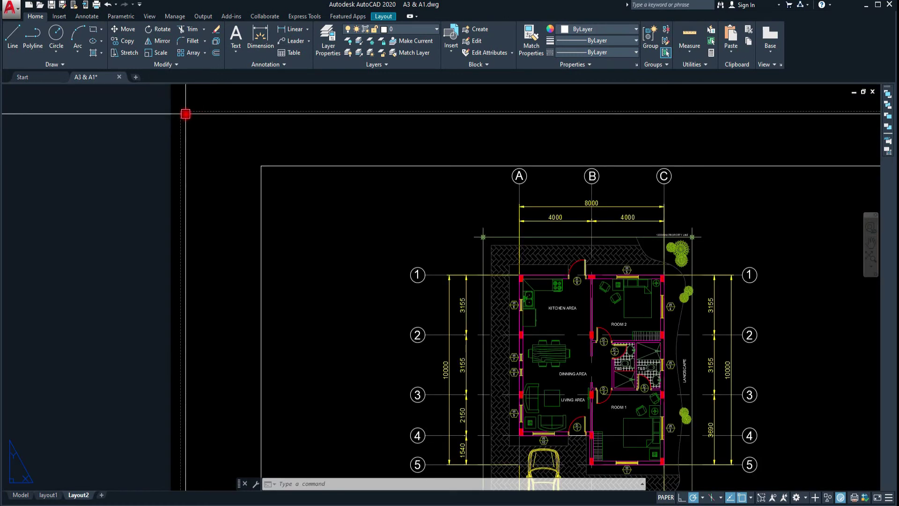
pyautogui.scroll(2, 190, 116)
pyautogui.scroll(-4, 192, 116)
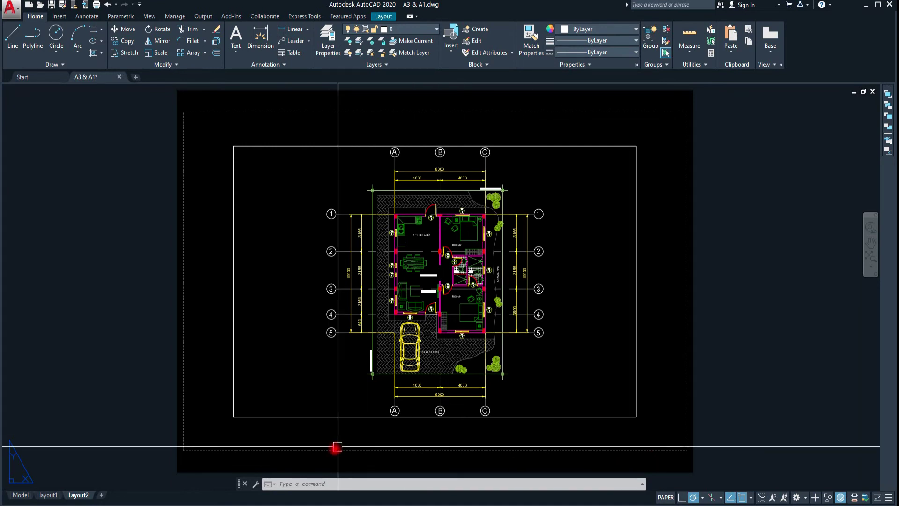
# - On layout1, window-select the A3 sheet and copy it above the existing sheets
pyautogui.click(48, 496)
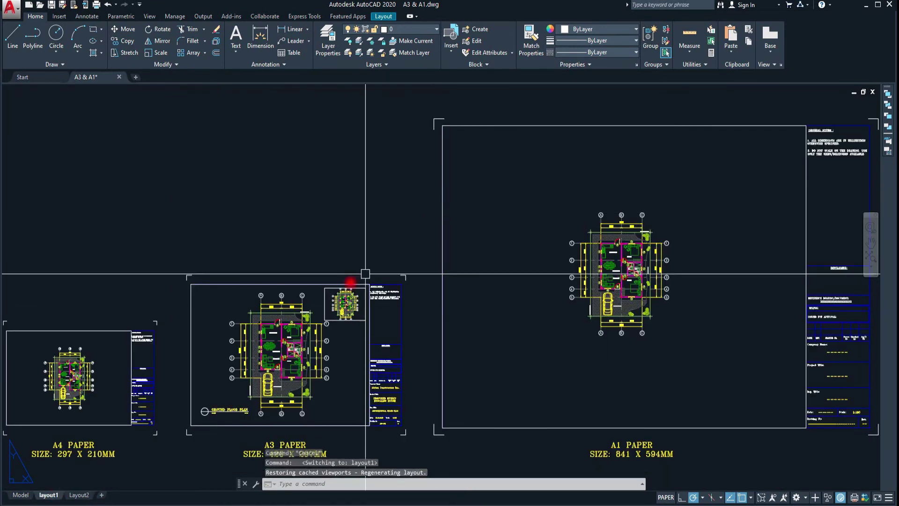
pyautogui.moveTo(212, 345); pyautogui.dragTo(245, 271, button='middle')
pyautogui.click(214, 171)
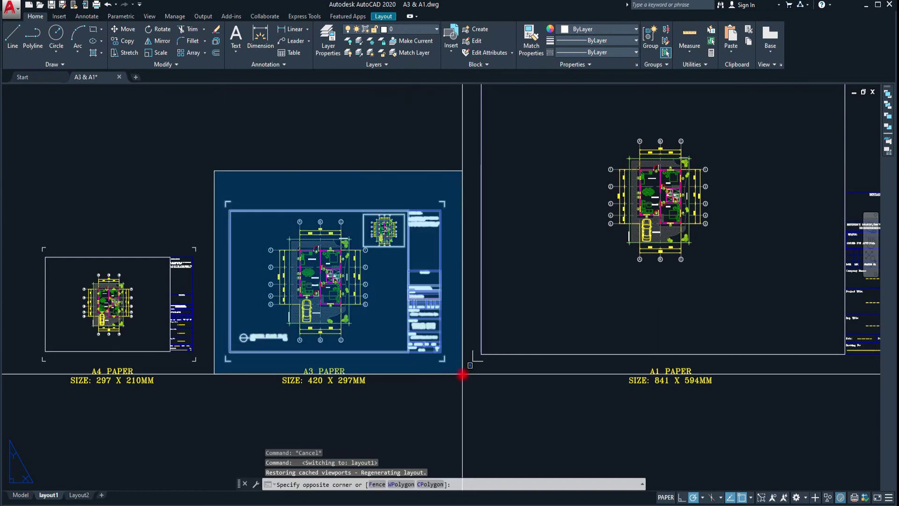
pyautogui.click(463, 375)
pyautogui.moveTo(417, 349); pyautogui.dragTo(417, 357, button='middle')
pyautogui.write('co')
pyautogui.press('Return')
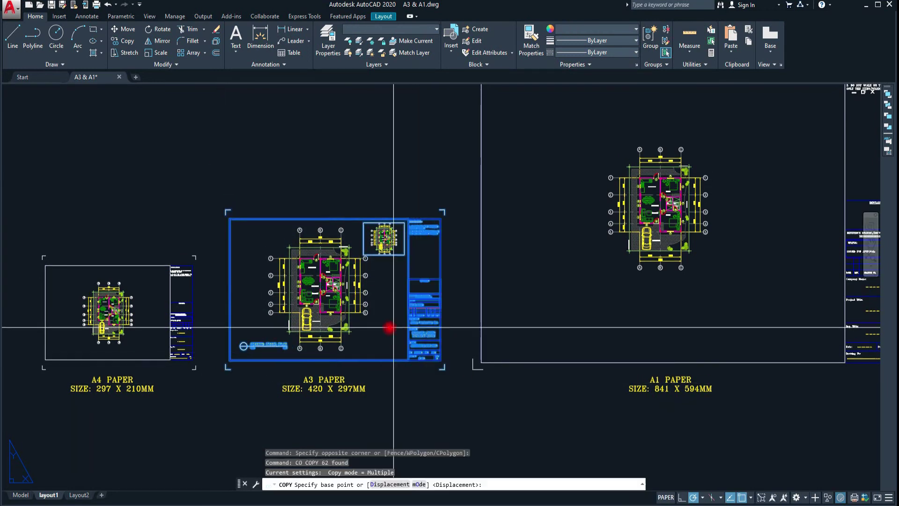
pyautogui.click(389, 327)
pyautogui.scroll(-2, 389, 328)
pyautogui.click(287, 202)
pyautogui.scroll(4, 281, 150)
pyautogui.press('Escape')
pyautogui.press('Escape')
pyautogui.press('Escape')
# - Erase the copy's key plan viewport and GROUND FLOOR PLAN title, and pull the viewport edge inward
pyautogui.click(304, 232)
pyautogui.click(253, 117)
pyautogui.write('e')
pyautogui.press('Return')
pyautogui.press('Escape')
pyautogui.click(27, 219)
pyautogui.click(175, 338)
pyautogui.write('e')
pyautogui.press('Return')
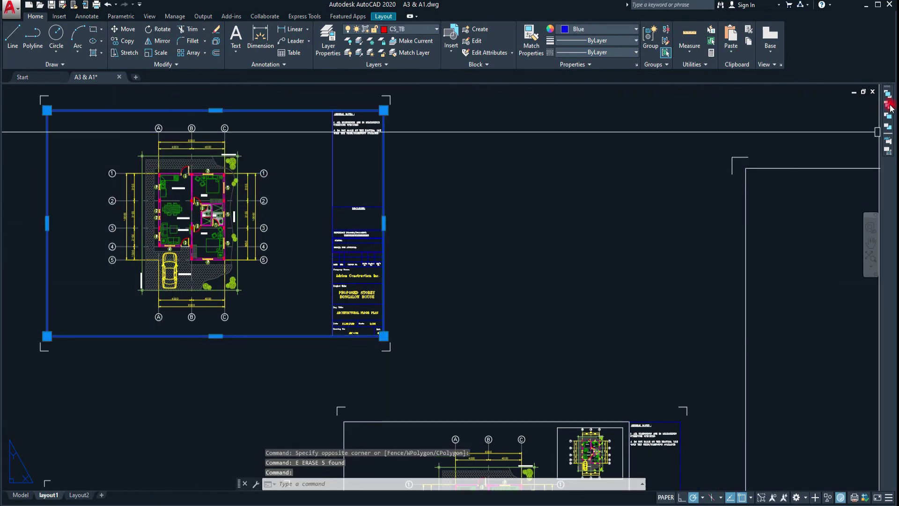
pyautogui.click(383, 336)
pyautogui.click(331, 336)
pyautogui.press('Escape')
# - Copy the cleaned-up sheet to the clipboard and return to Layout2
pyautogui.scroll(-4, 352, 311)
pyautogui.click(413, 161)
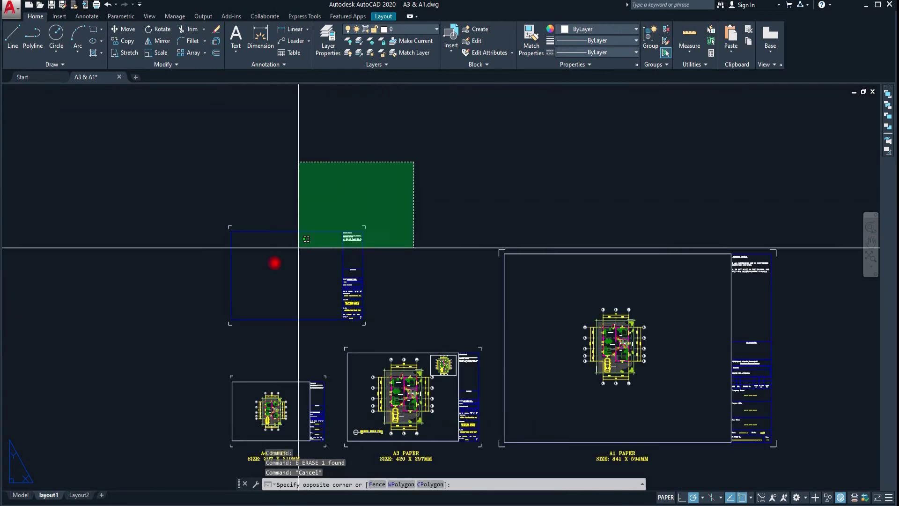
pyautogui.click(299, 247)
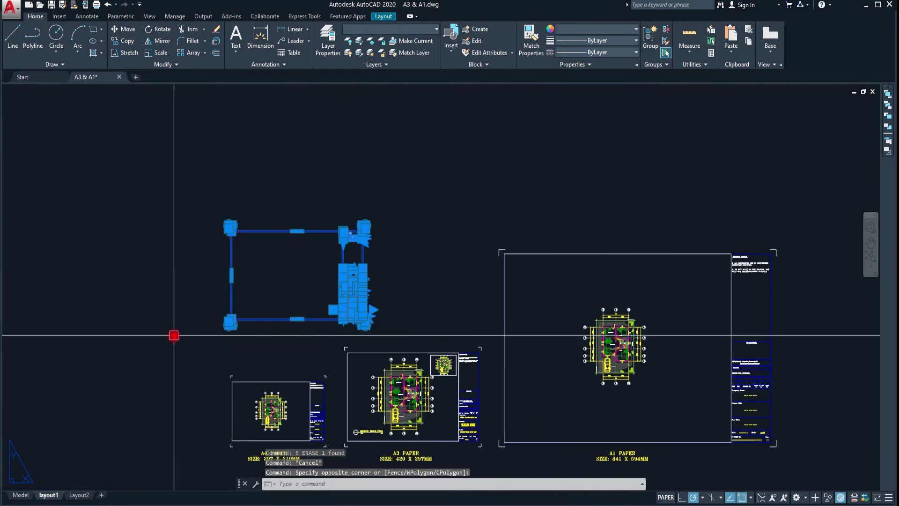
pyautogui.hotkey('ctrl', 'c')
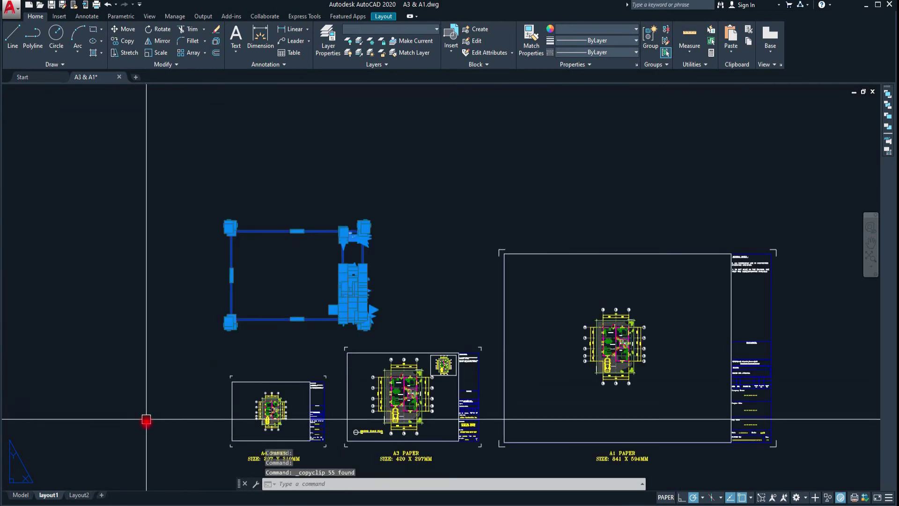
pyautogui.press('Escape')
pyautogui.click(80, 495)
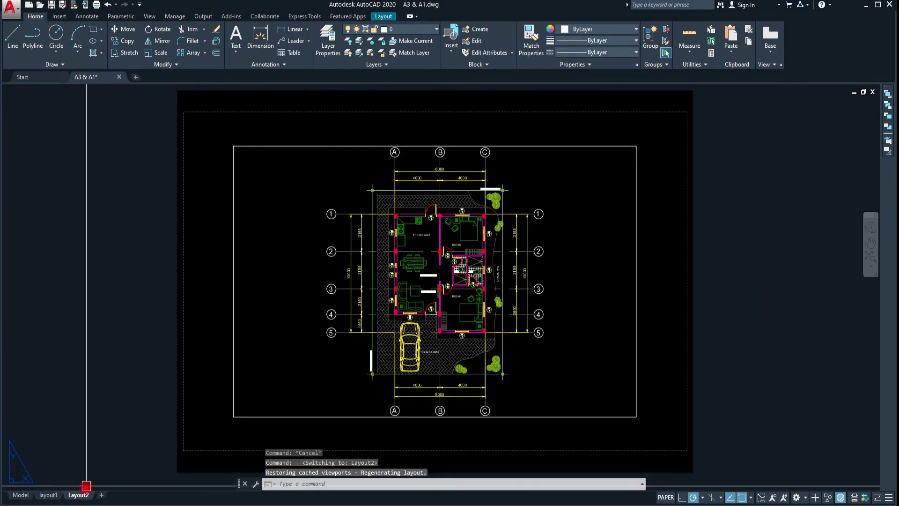
# - Paste the copied A3 sheet into Layout2 at the paper's lower-left corner
pyautogui.hotkey('ctrl', 'v')
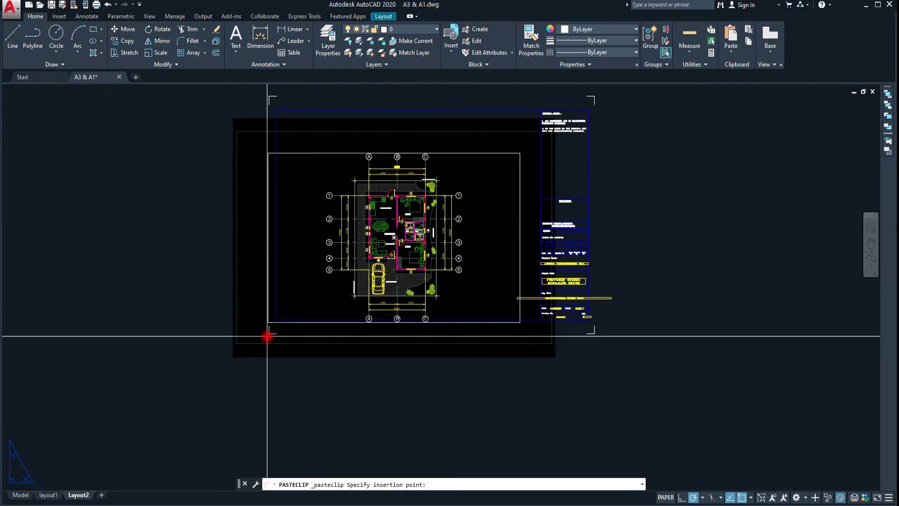
pyautogui.scroll(5, 252, 347)
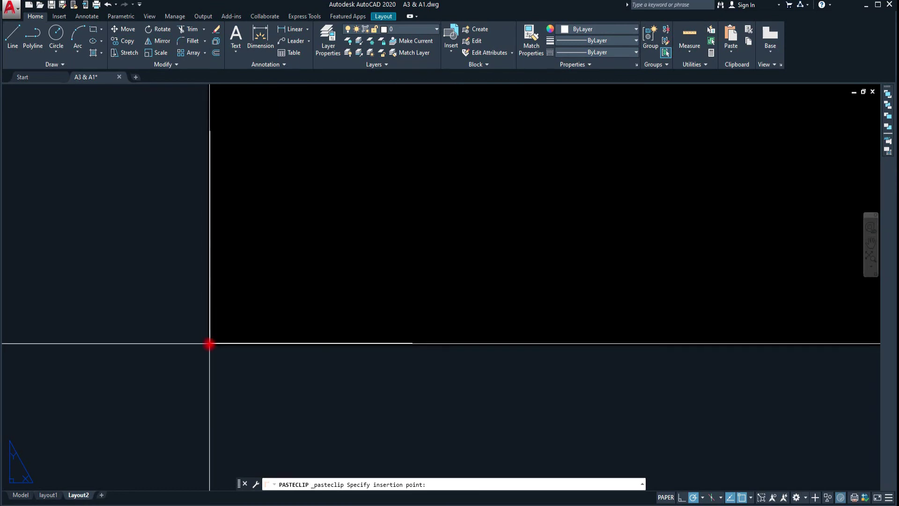
pyautogui.click(209, 346)
pyautogui.scroll(-3, 176, 365)
pyautogui.scroll(-3, 231, 327)
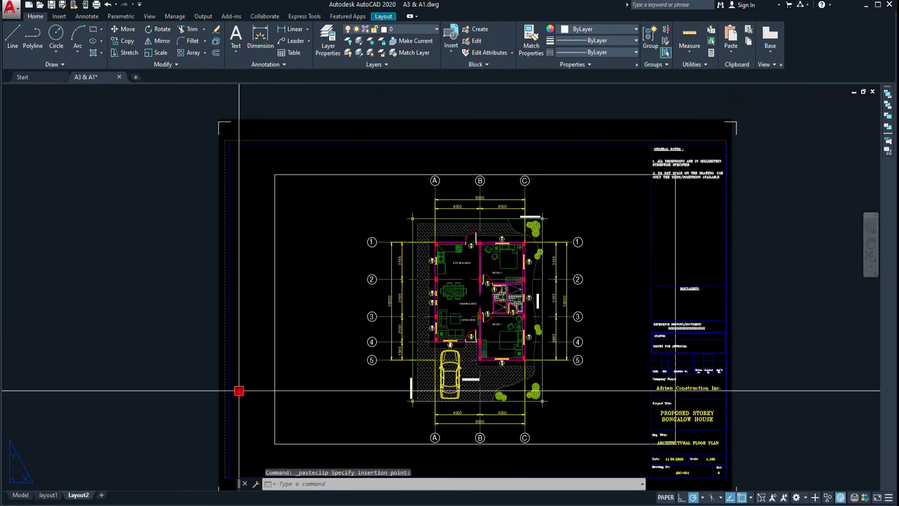
pyautogui.click(253, 142)
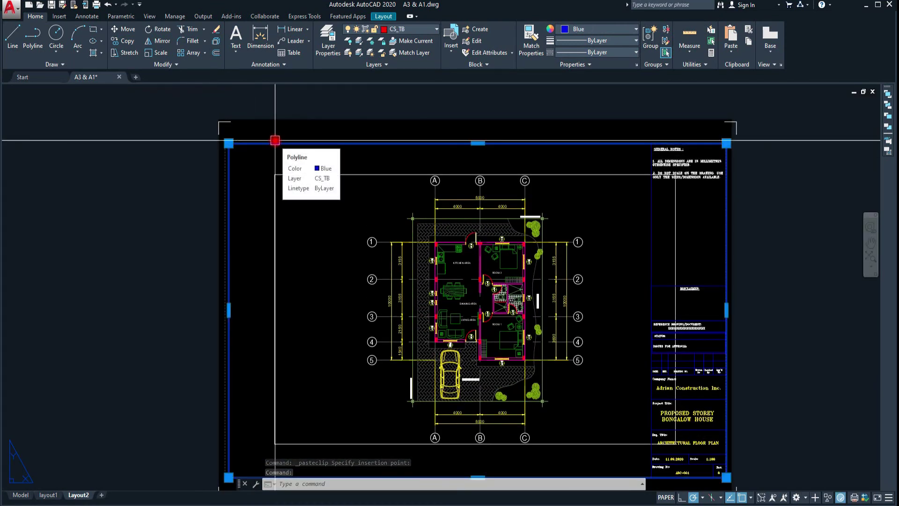
pyautogui.click(254, 142)
# - Window-select the pasted title block
pyautogui.click(202, 139)
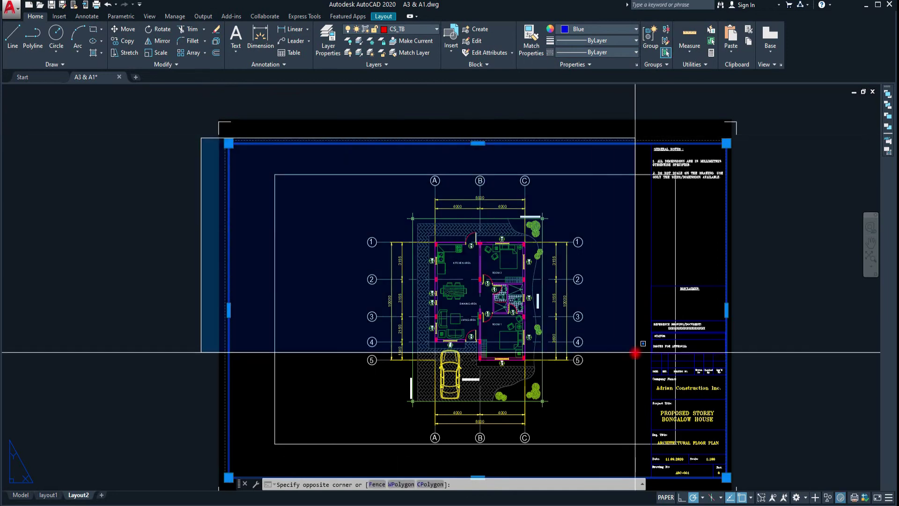
pyautogui.moveTo(734, 446); pyautogui.dragTo(698, 423, button='middle')
pyautogui.click(698, 465)
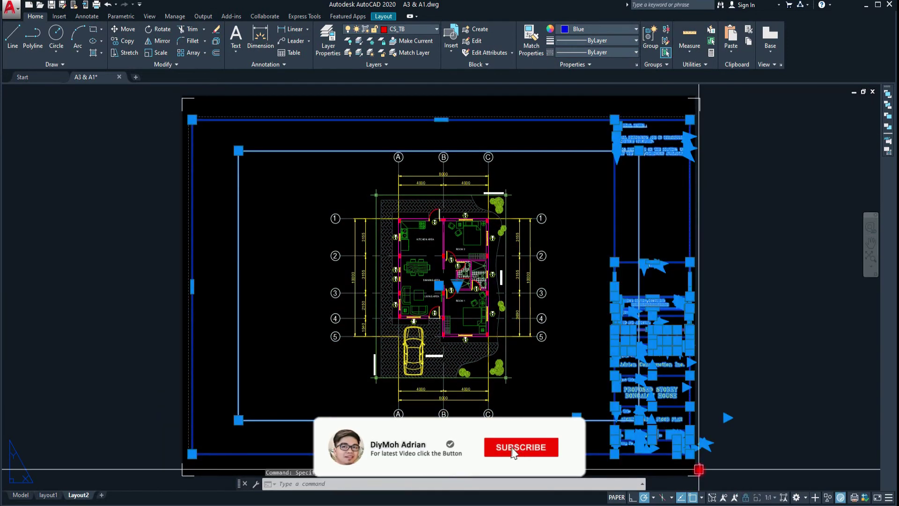
pyautogui.scroll(5, 698, 466)
pyautogui.scroll(3, 641, 374)
pyautogui.scroll(-2, 641, 375)
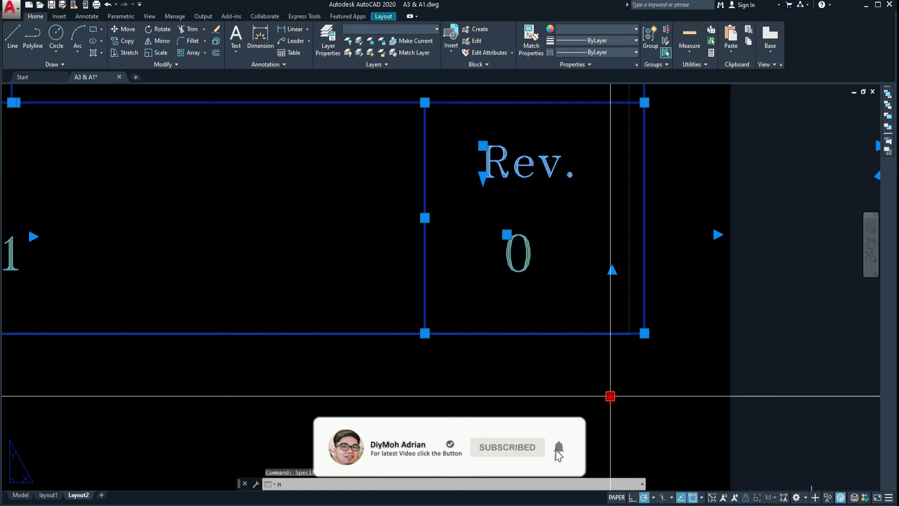
# - Move the title block left into the sheet border beside the floor plan
pyautogui.write('m')
pyautogui.press('Return')
pyautogui.click(604, 398)
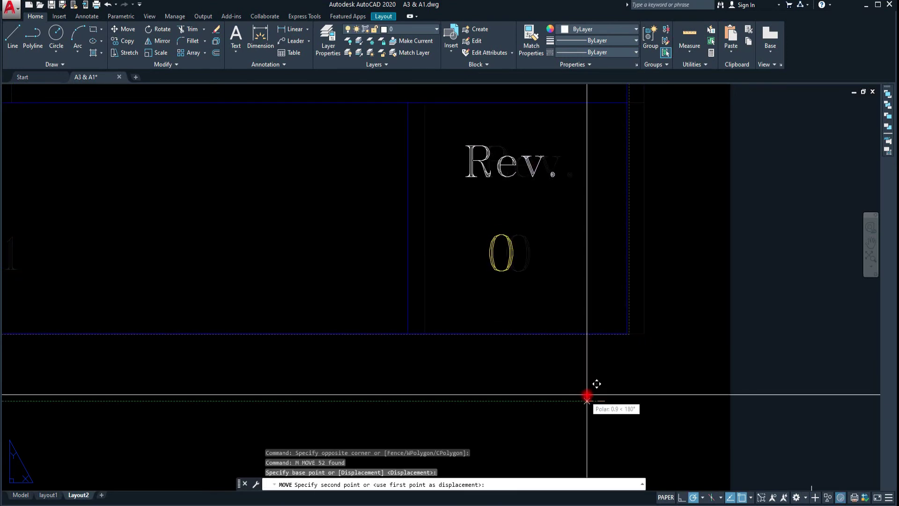
pyautogui.scroll(5, 583, 395)
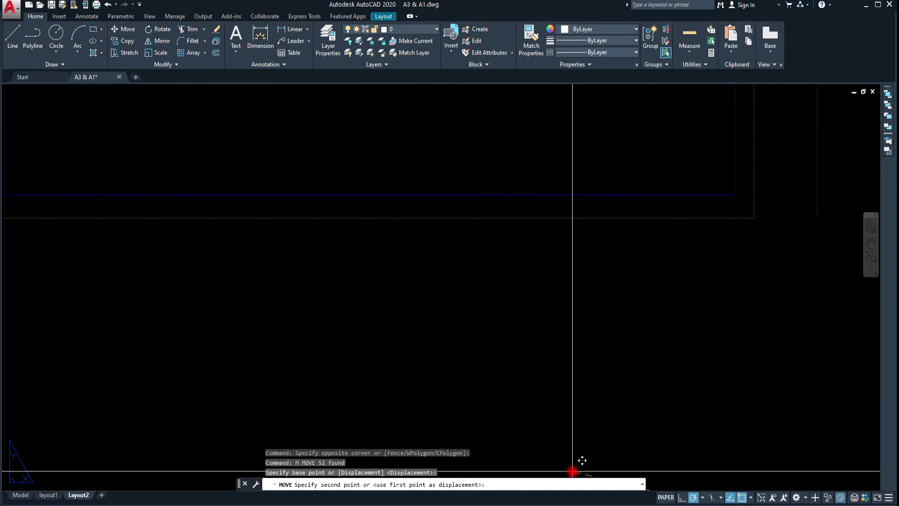
pyautogui.click(572, 470)
pyautogui.scroll(-5, 612, 363)
pyautogui.scroll(-3, 632, 256)
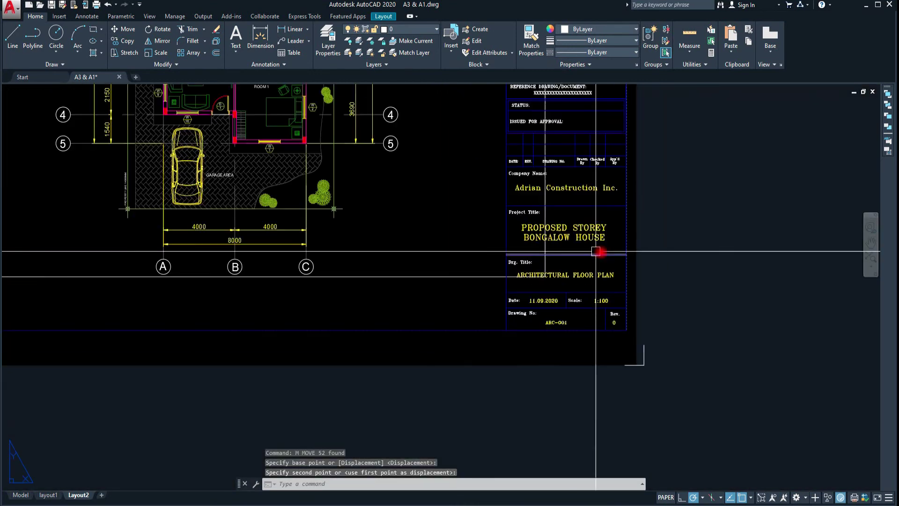
pyautogui.scroll(-3, 603, 249)
pyautogui.scroll(2, 347, 144)
pyautogui.moveTo(334, 146); pyautogui.dragTo(289, 147, button='middle')
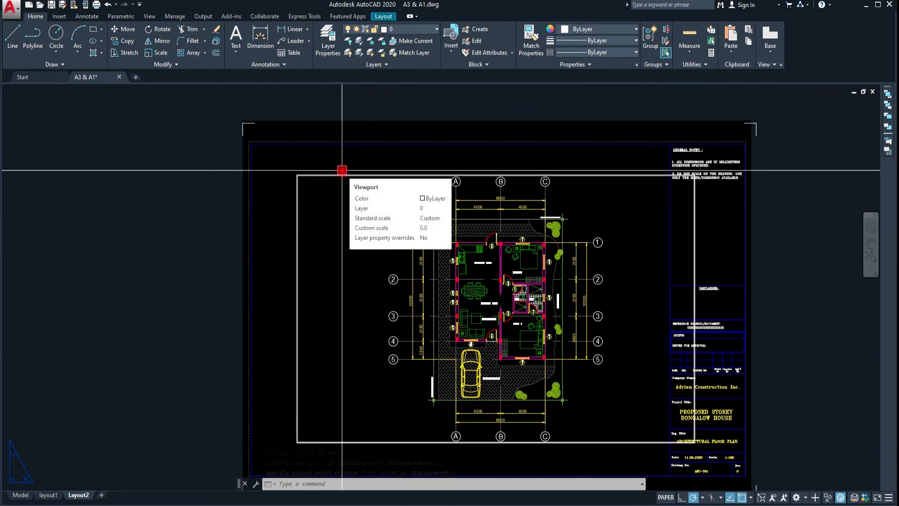
# - Stretch the floor-plan viewport's corners to fill the sheet left of the title block, then bring up Plot
pyautogui.click(342, 170)
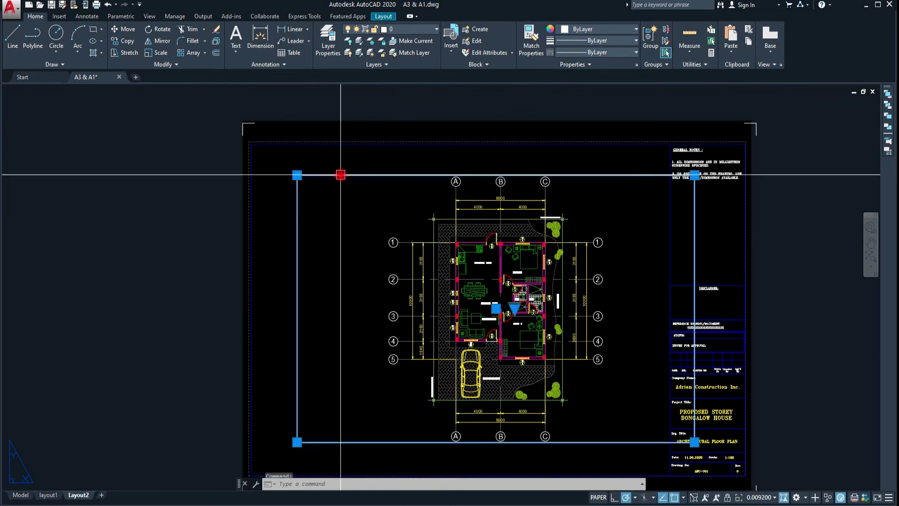
pyautogui.click(297, 175)
pyautogui.click(251, 144)
pyautogui.click(695, 441)
pyautogui.click(669, 475)
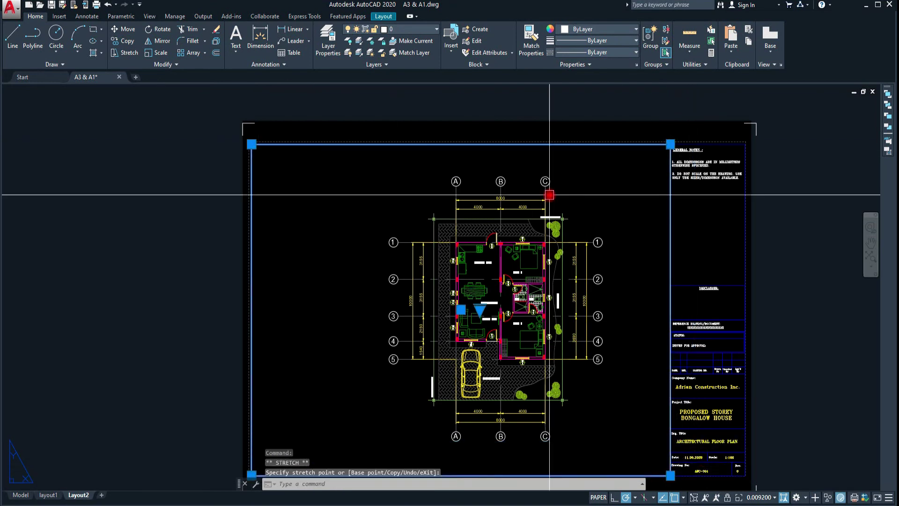
pyautogui.press('Escape')
pyautogui.press('Escape')
pyautogui.scroll(-1, 311, 134)
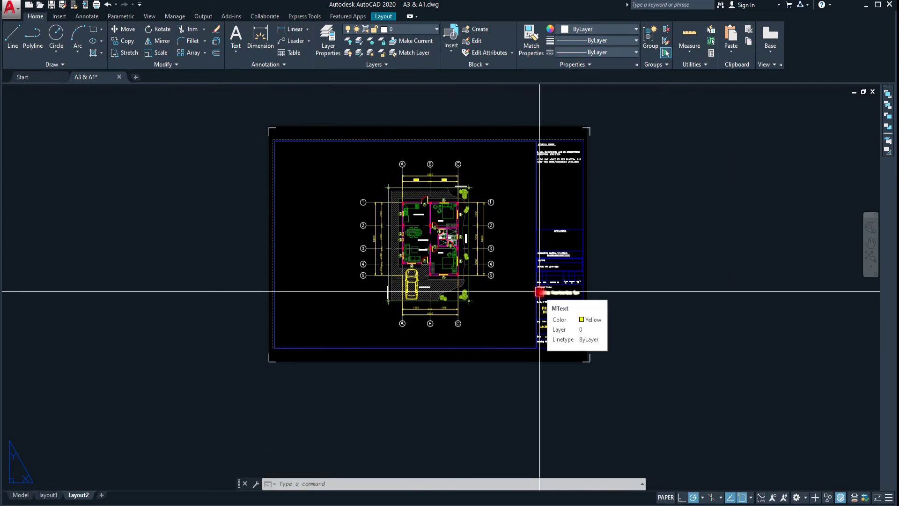
pyautogui.hotkey('ctrl', 'p')
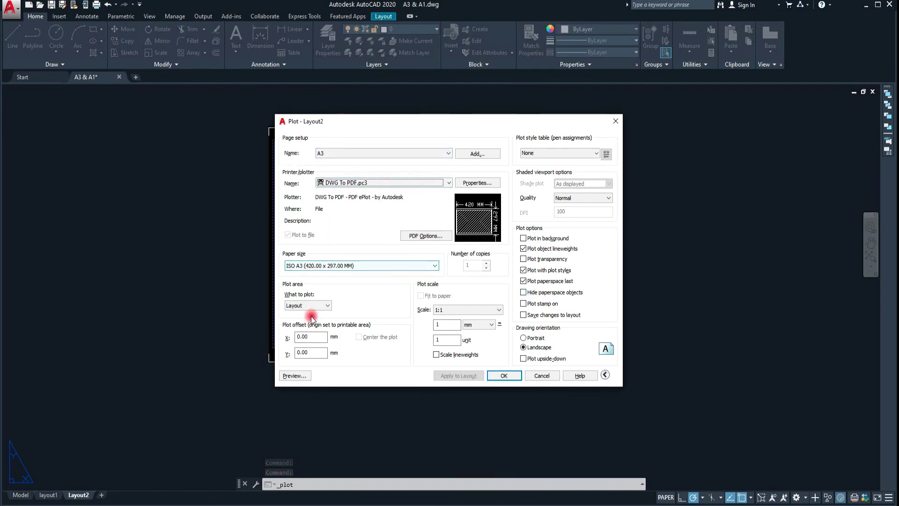
# - Set the plot area to a window drawn around the sheet
pyautogui.click(295, 305)
pyautogui.click(299, 333)
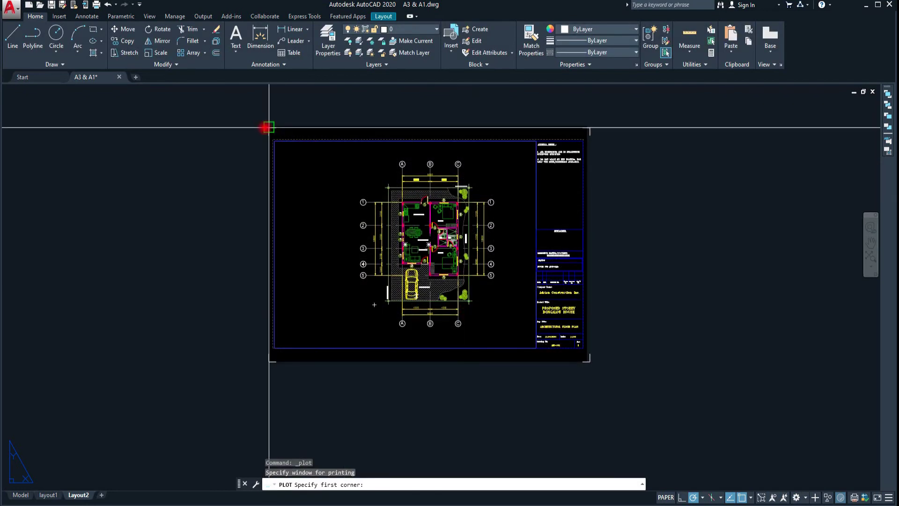
pyautogui.click(269, 127)
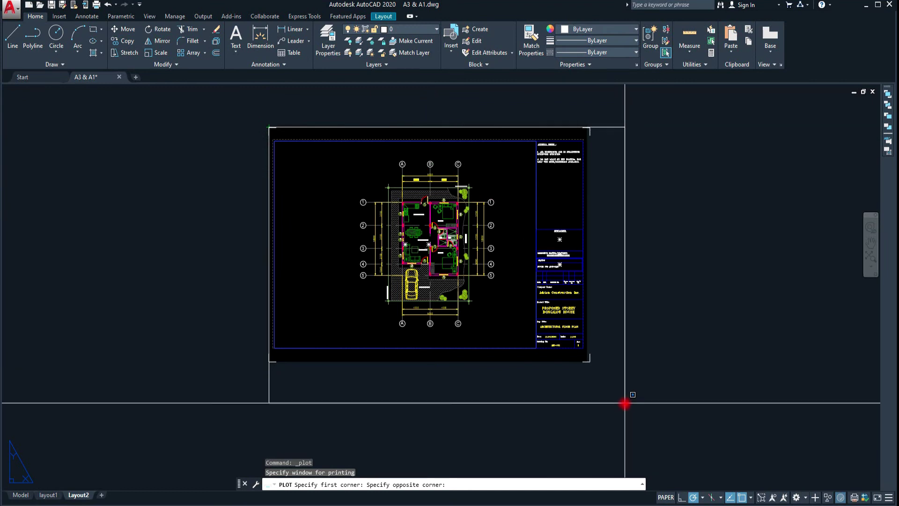
pyautogui.click(590, 361)
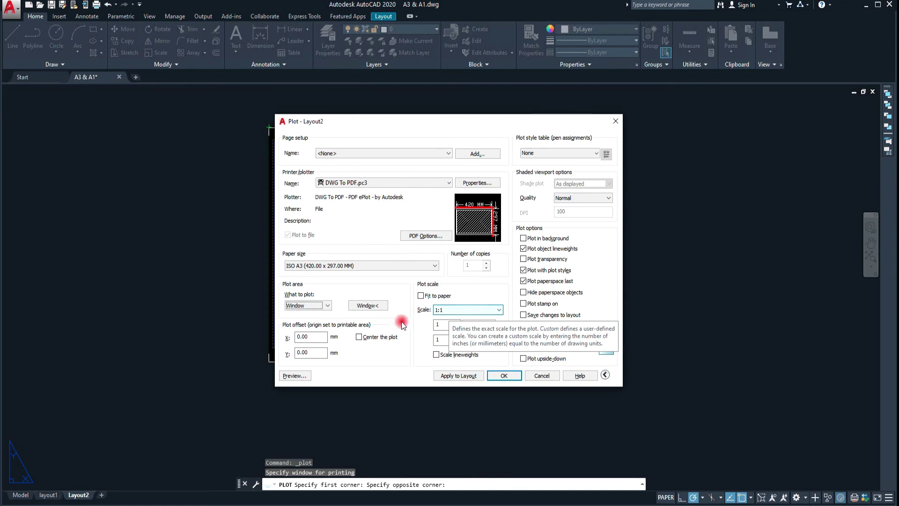
# - Centre the plot, use the monochrome.ctb plot style, and preview the result
pyautogui.click(372, 339)
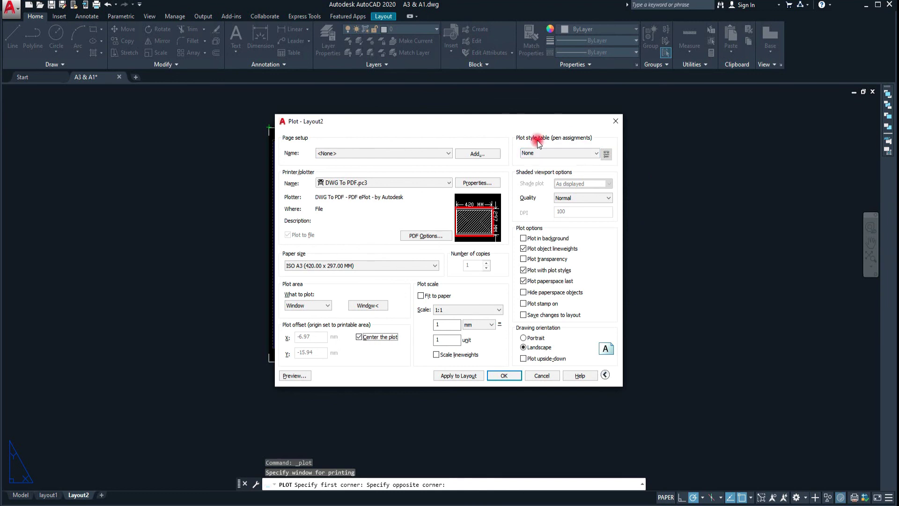
pyautogui.click(541, 153)
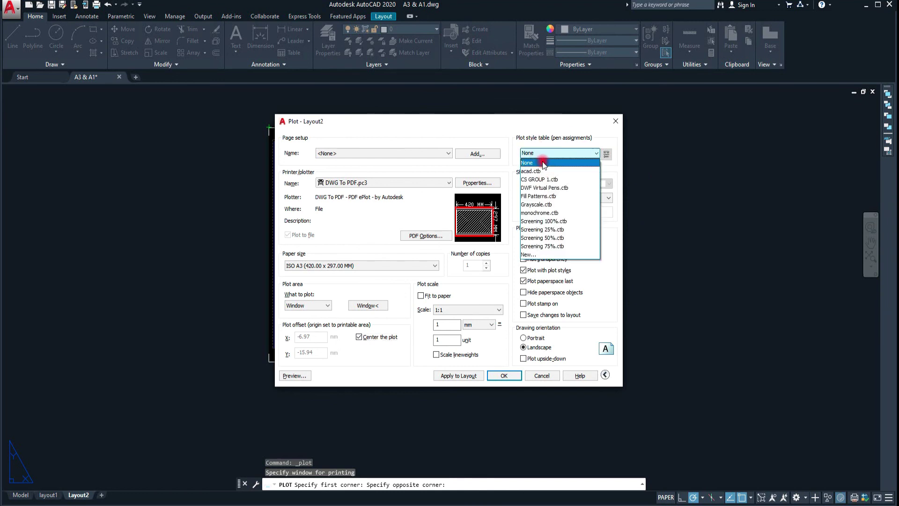
pyautogui.click(543, 214)
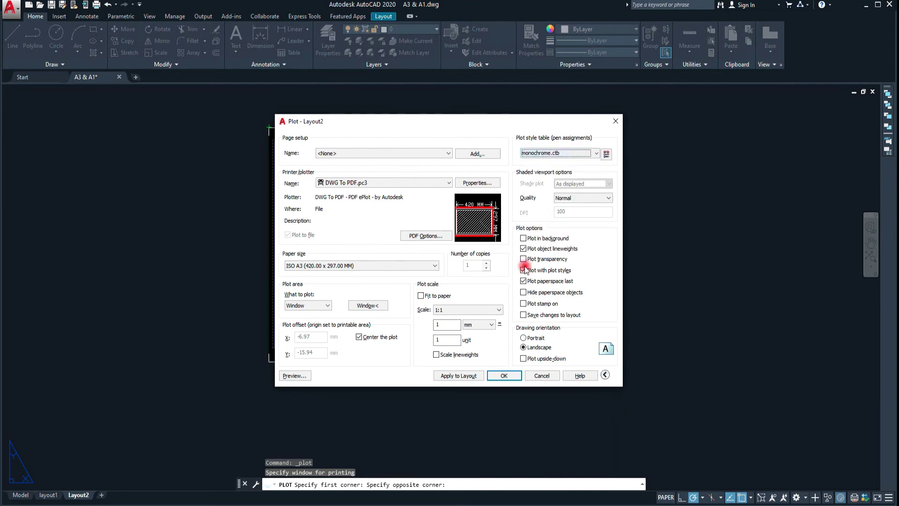
pyautogui.click(296, 376)
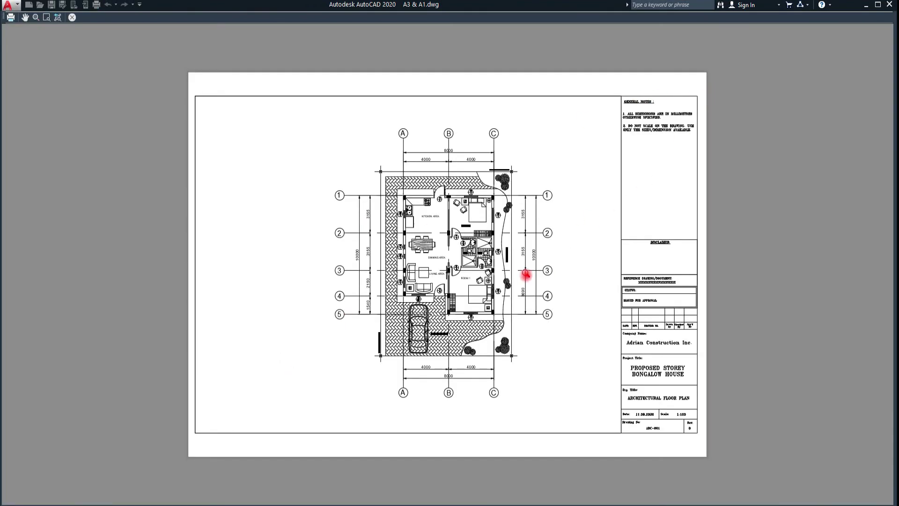
# - Close the preview and plot the sheet to A3 & A1-Layout2.pdf on the Desktop
pyautogui.scroll(4, 526, 275)
pyautogui.scroll(-4, 511, 245)
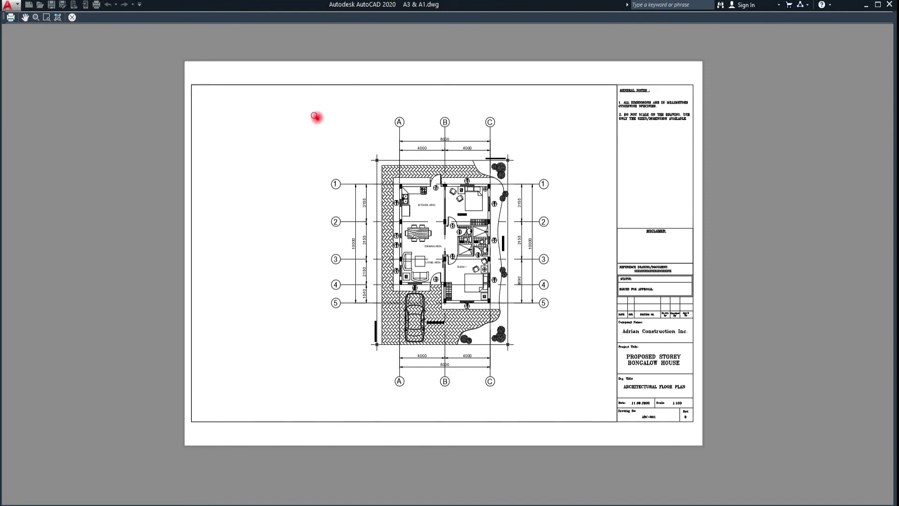
pyautogui.press('Escape')
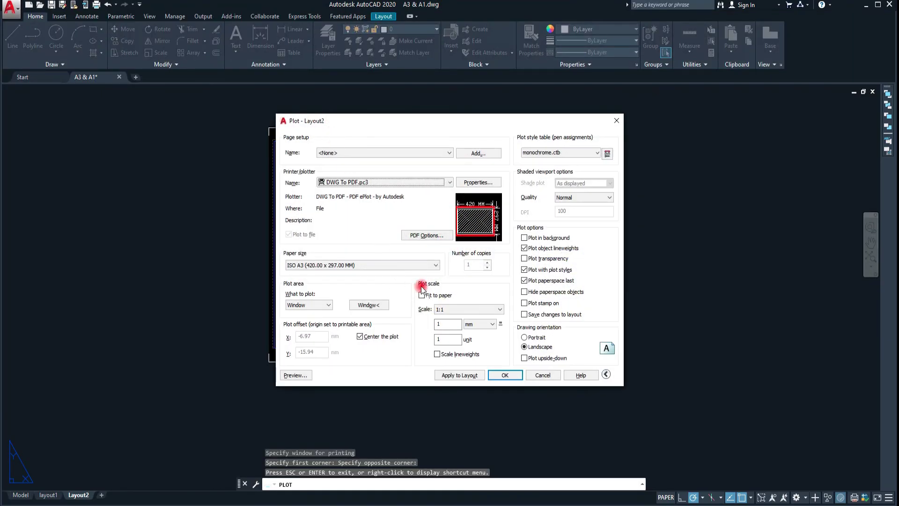
pyautogui.click(505, 375)
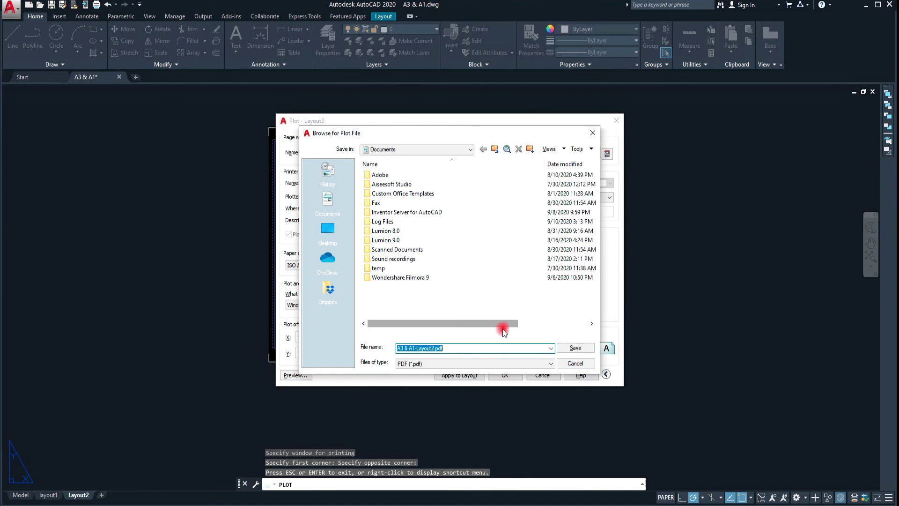
pyautogui.click(328, 230)
pyautogui.click(576, 348)
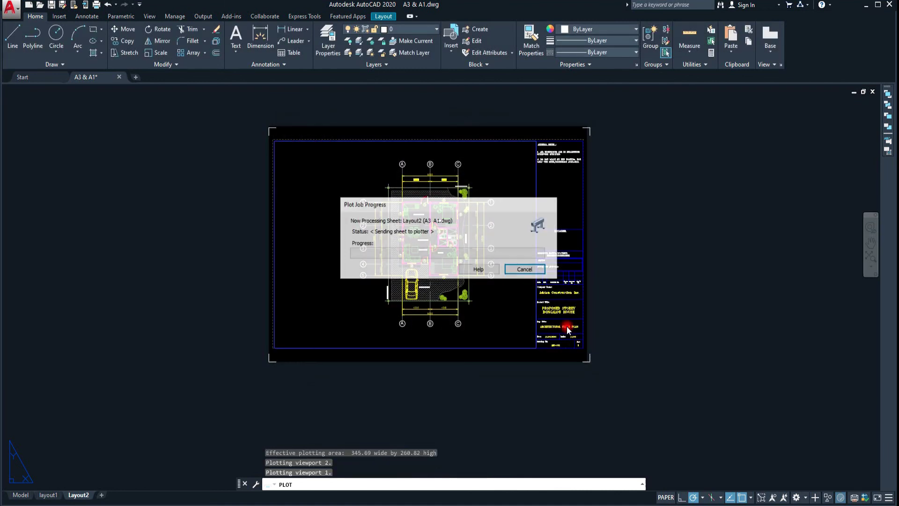
# - Zoom in and out over the monochrome floor-plan PDF in Acrobat, then close the viewer
pyautogui.keyDown('ctrl'); pyautogui.scroll(-3, 417, 187); pyautogui.keyUp('ctrl')
pyautogui.keyDown('ctrl'); pyautogui.scroll(2, 627, 311); pyautogui.keyUp('ctrl')
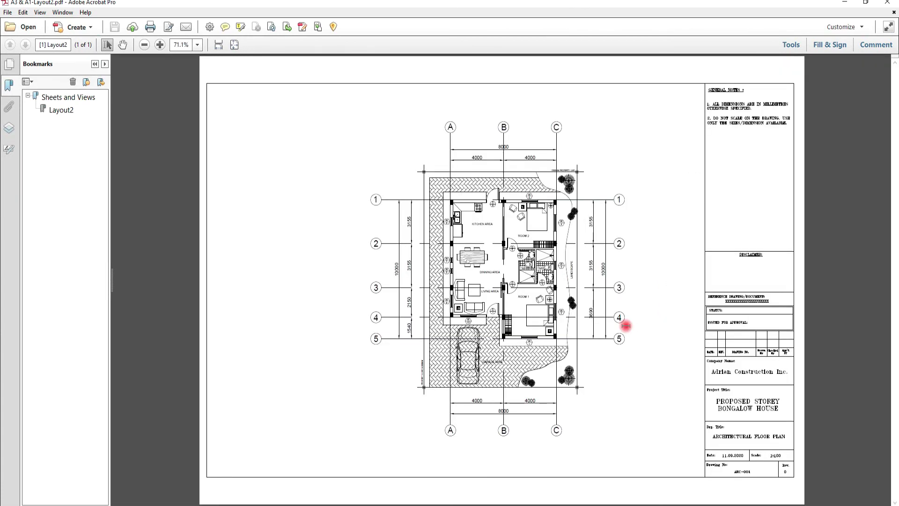
pyautogui.keyDown('ctrl'); pyautogui.scroll(1, 770, 448); pyautogui.keyUp('ctrl')
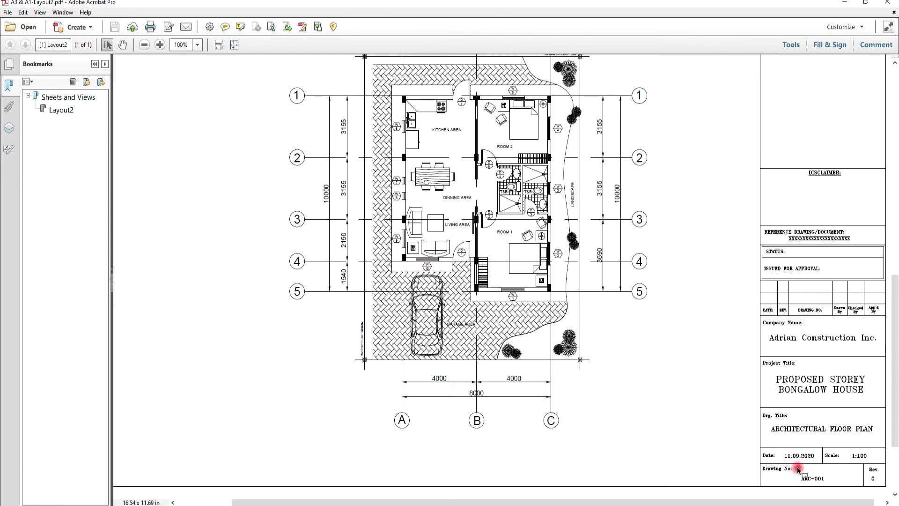
pyautogui.keyDown('ctrl'); pyautogui.scroll(-1, 632, 436); pyautogui.keyUp('ctrl')
pyautogui.keyDown('ctrl'); pyautogui.scroll(-1, 546, 255); pyautogui.keyUp('ctrl')
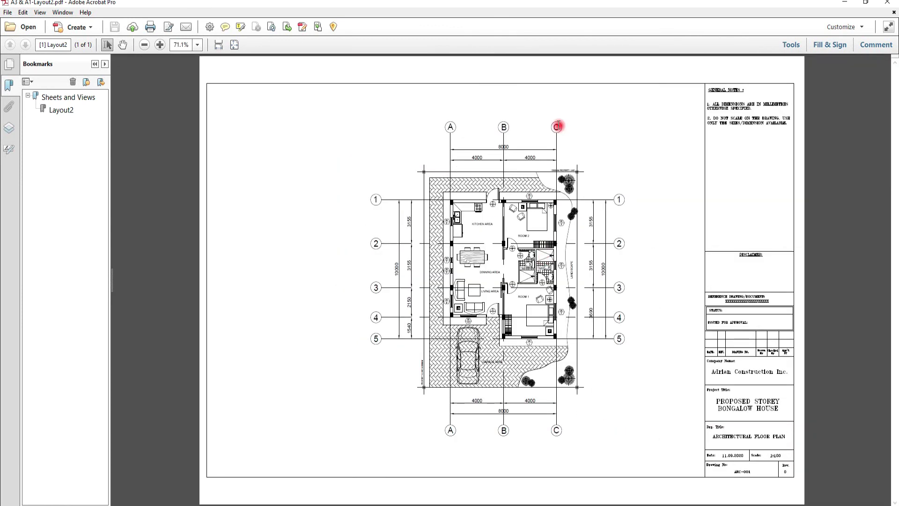
pyautogui.keyDown('ctrl'); pyautogui.scroll(1, 784, 371); pyautogui.keyUp('ctrl')
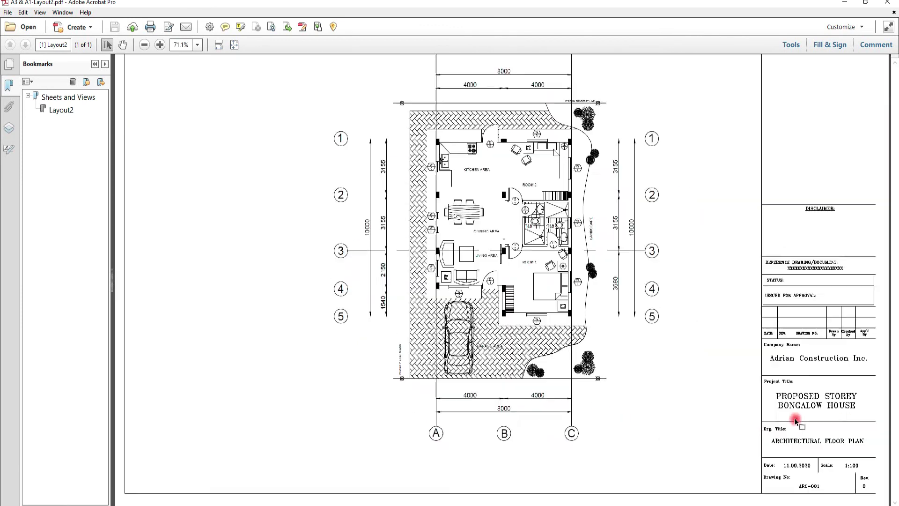
pyautogui.keyDown('ctrl'); pyautogui.scroll(-1, 764, 397); pyautogui.keyUp('ctrl')
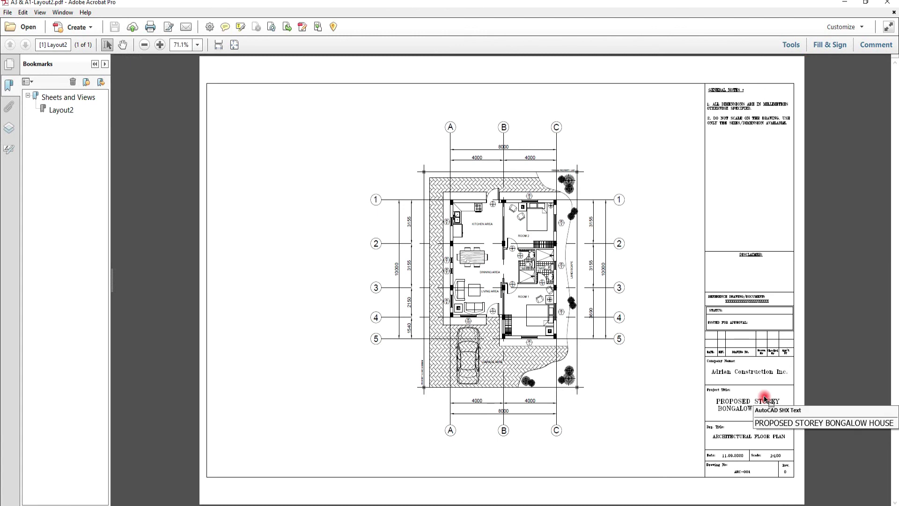
pyautogui.click(894, 2)
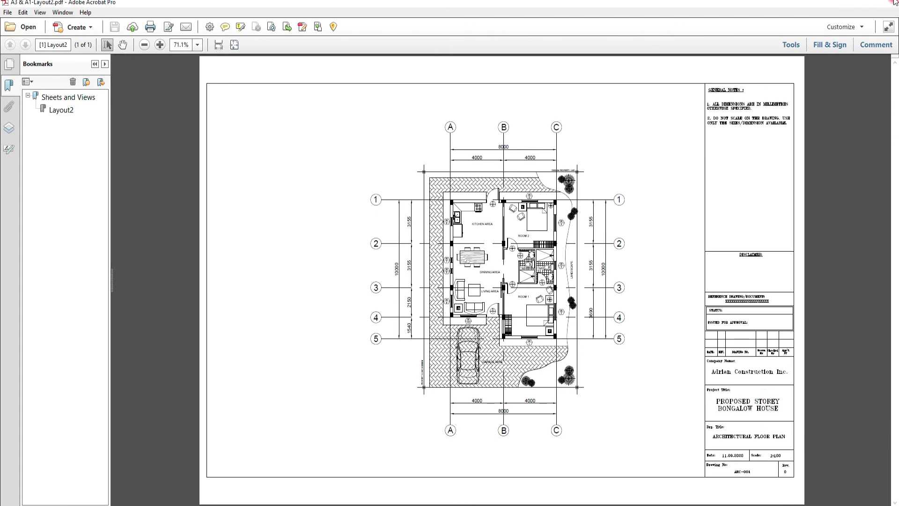